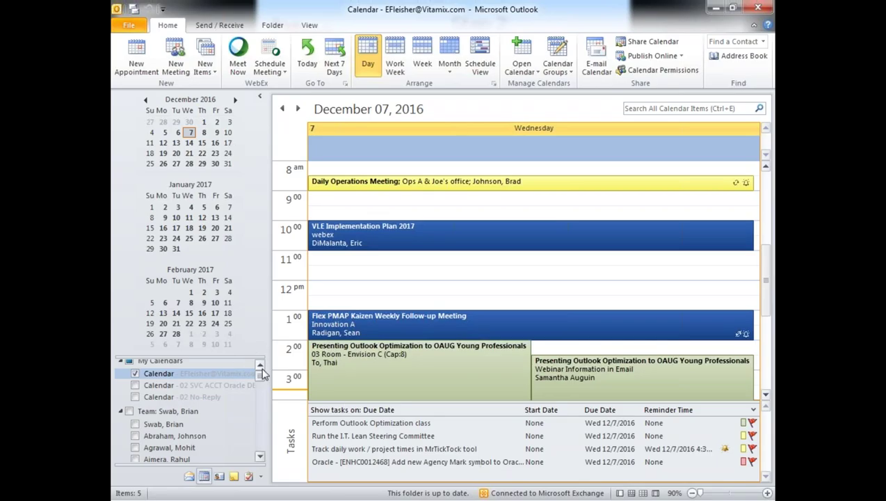
# Step: Resize the date navigator above the calendar list to show one month, three months and then two months
pyautogui.click(261, 367)
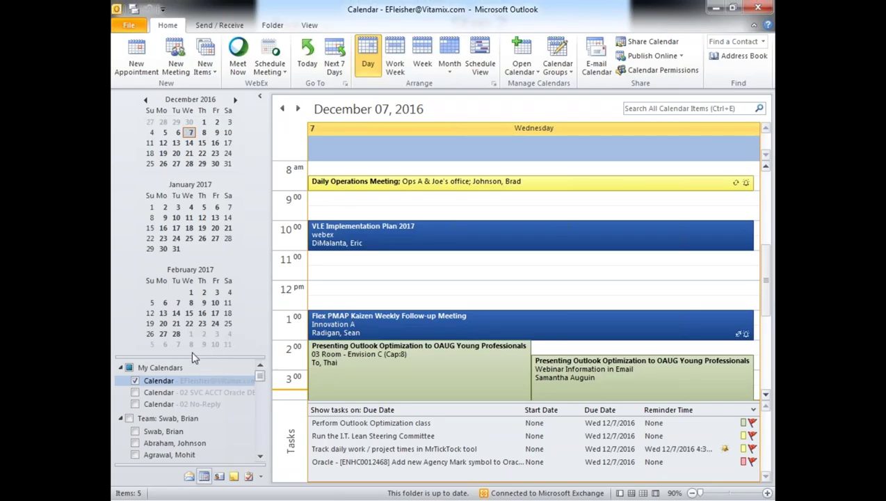
pyautogui.moveTo(197, 358); pyautogui.dragTo(202, 200)
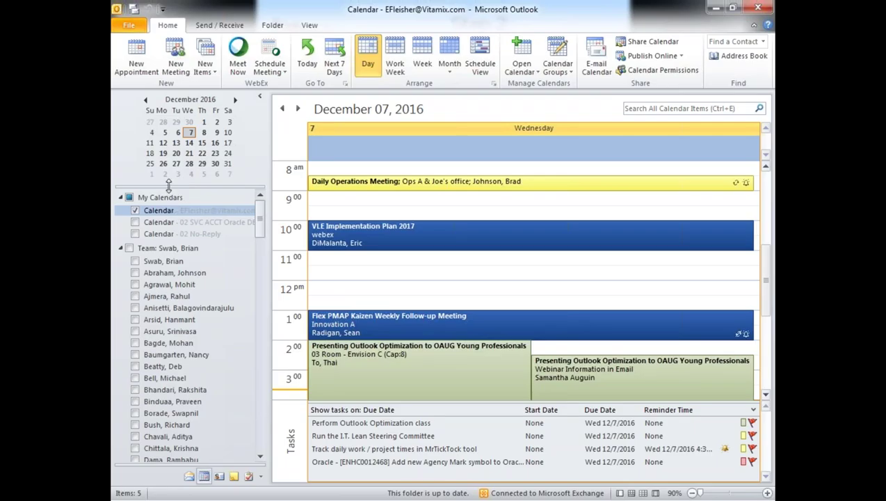
pyautogui.moveTo(168, 185); pyautogui.dragTo(198, 381)
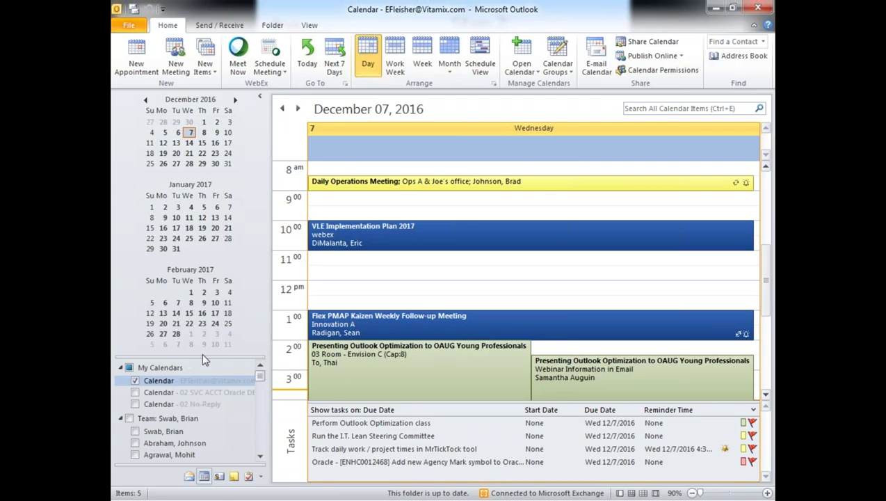
pyautogui.moveTo(201, 352); pyautogui.dragTo(193, 274)
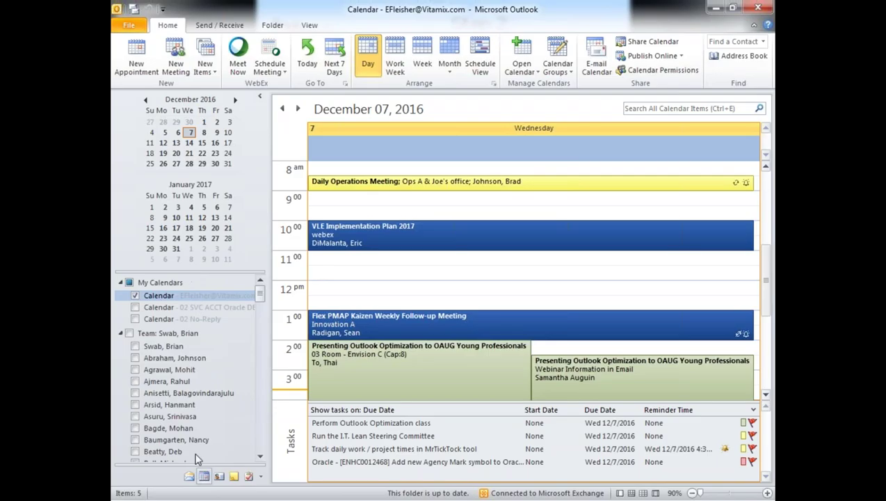
# Step: Expand the module buttons into labelled rows, collapse them back to icons, and enlarge the date navigator to three months
pyautogui.moveTo(189, 465); pyautogui.dragTo(194, 346)
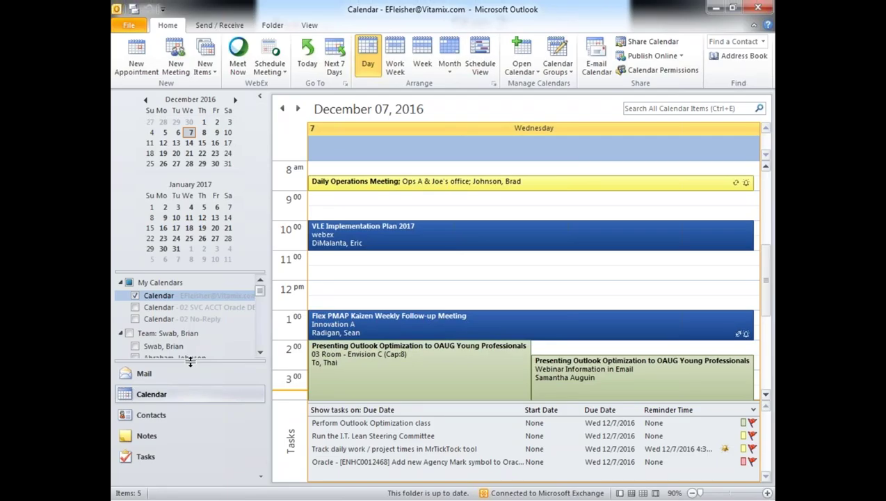
pyautogui.moveTo(190, 361); pyautogui.dragTo(171, 469)
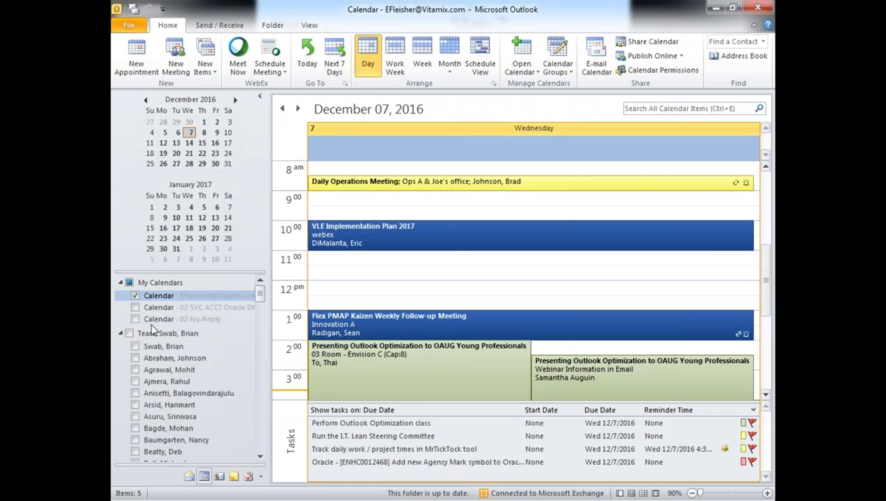
pyautogui.moveTo(178, 272); pyautogui.dragTo(169, 358)
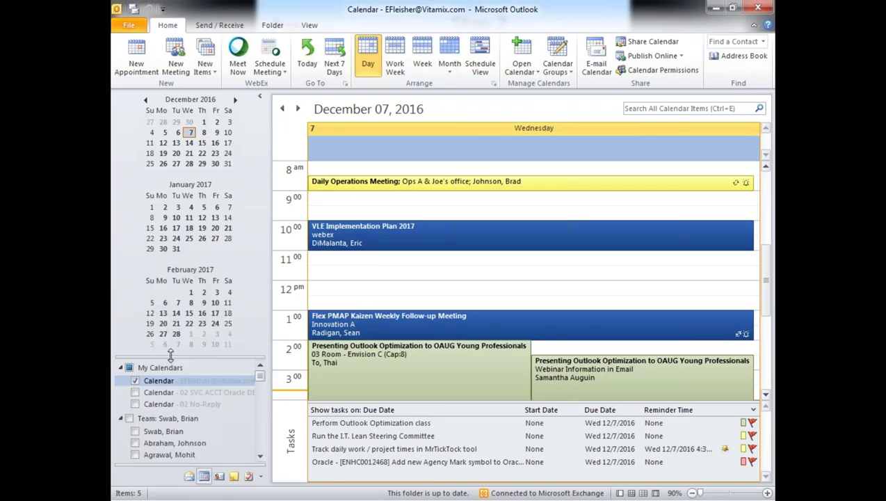
# Step: Go through the Mail, Calendar, Contacts and Notes modules and return to the calendar
pyautogui.click(189, 477)
pyautogui.click(204, 476)
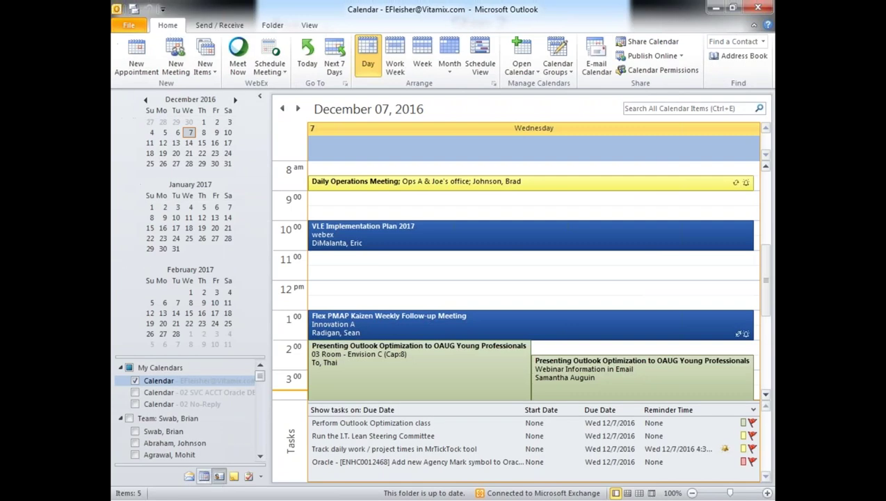
pyautogui.click(219, 476)
pyautogui.click(233, 476)
pyautogui.click(203, 476)
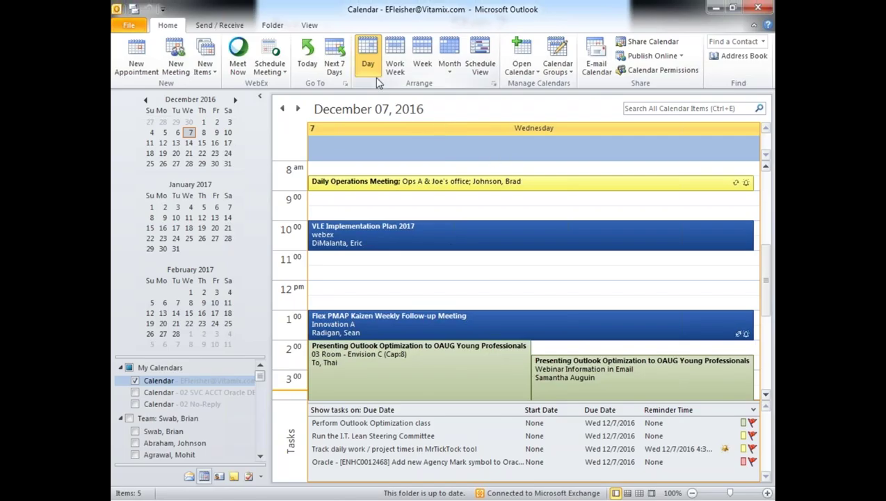
# Step: Compare the calendar's Work Week, Week and Month arrangements, ending in the Day arrangement for December 7, 2016
pyautogui.click(393, 57)
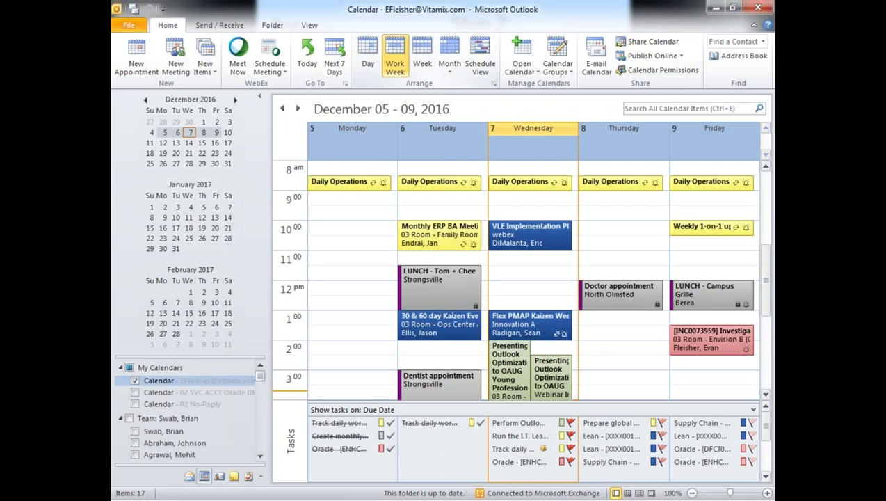
pyautogui.click(425, 50)
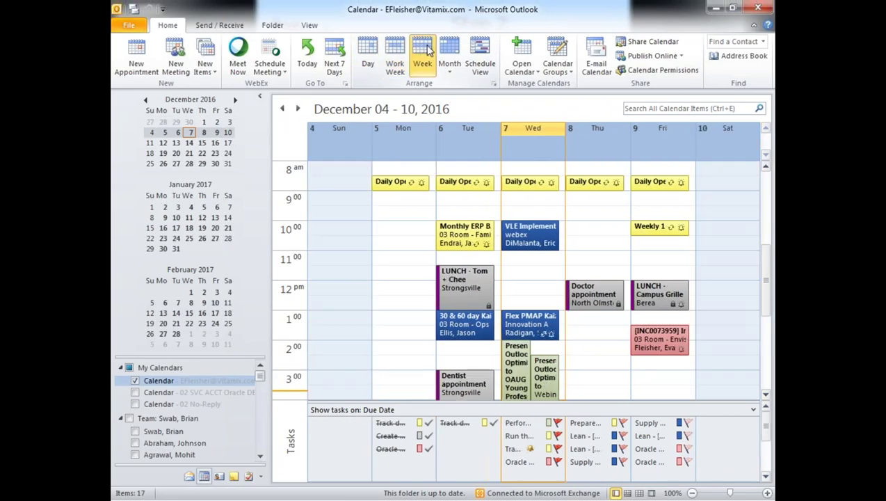
pyautogui.click(451, 52)
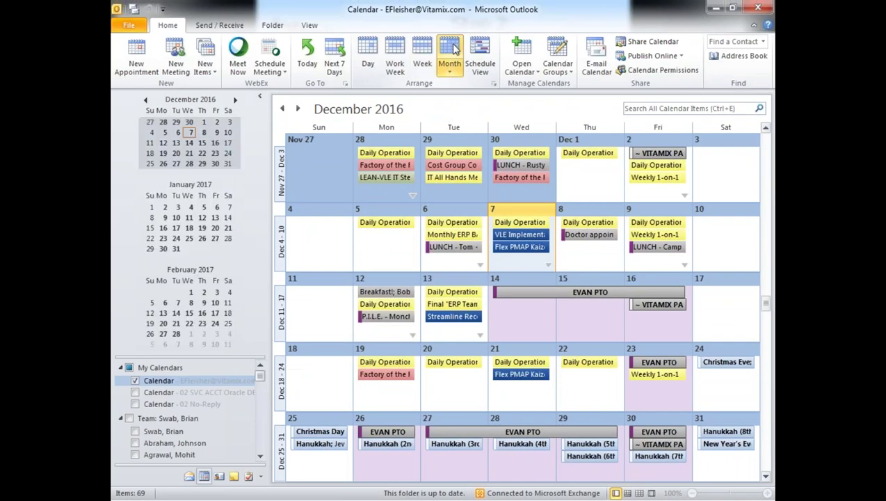
pyautogui.click(369, 59)
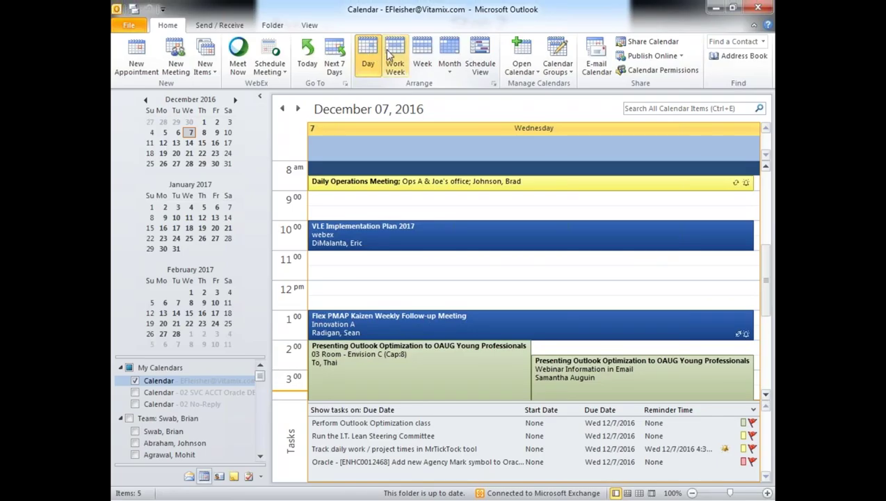
pyautogui.click(394, 60)
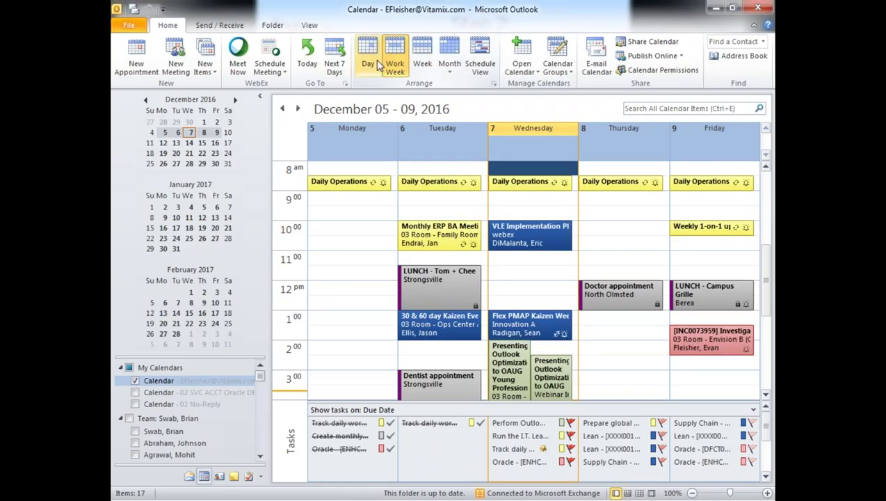
pyautogui.click(368, 64)
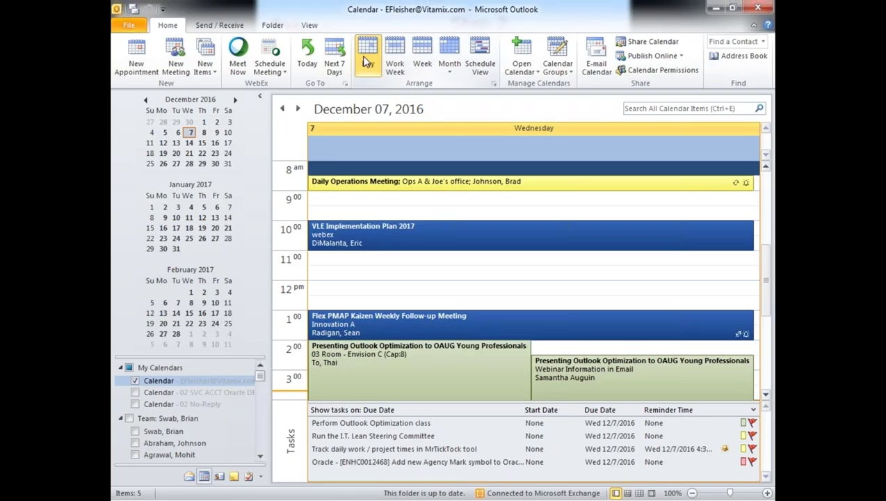
# Step: View the December 8 and December 9 schedules, check the work week around them, and return to the single-day arrangement
pyautogui.click(203, 133)
pyautogui.click(216, 133)
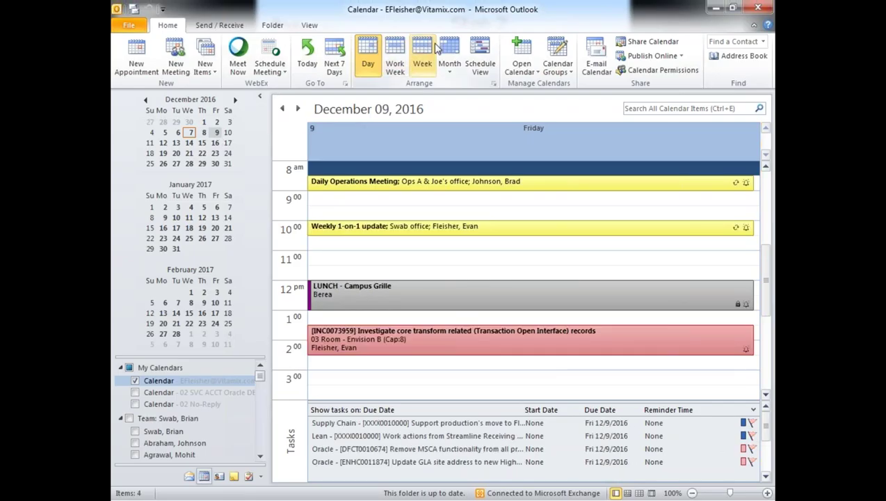
pyautogui.click(394, 61)
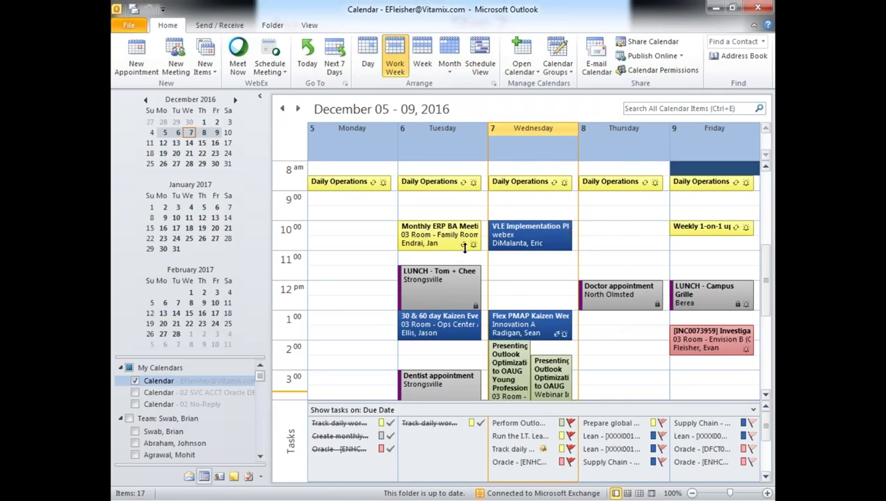
pyautogui.click(368, 59)
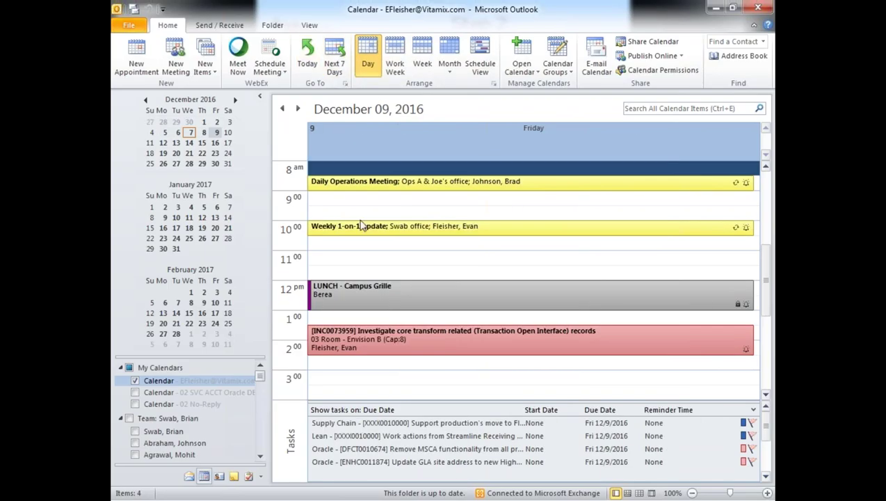
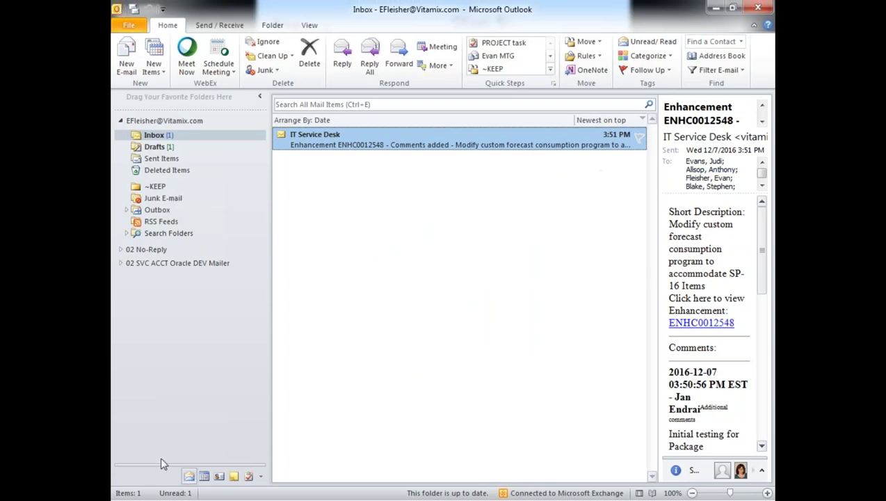
# Step: In the calendar, review the color categories offered for the task "Run the I.T. Lean Steering Committee" without changing them
pyautogui.click(204, 476)
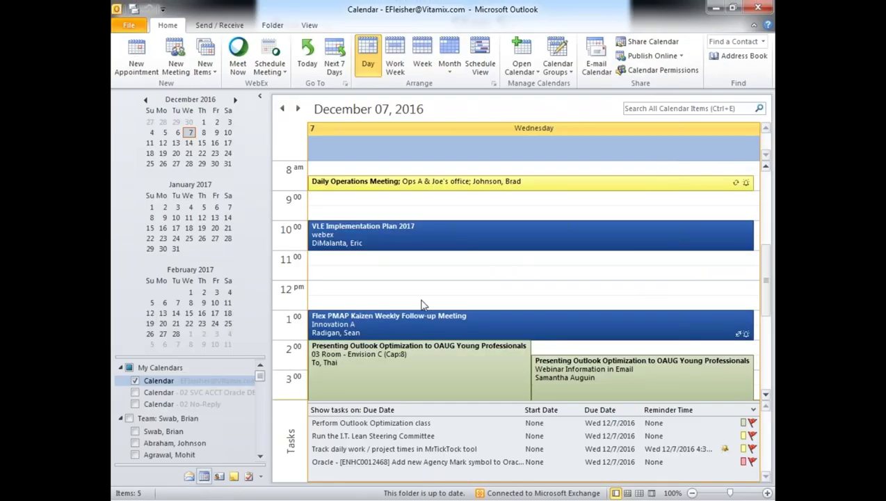
pyautogui.click(387, 436)
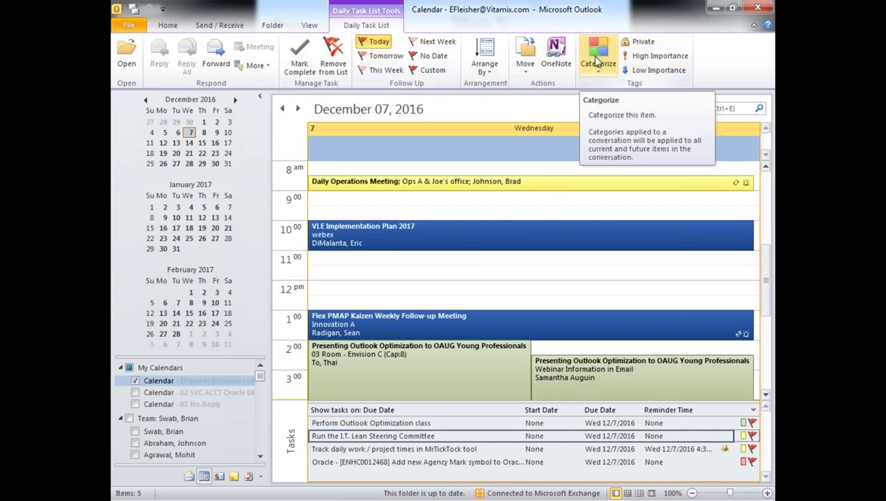
pyautogui.click(596, 75)
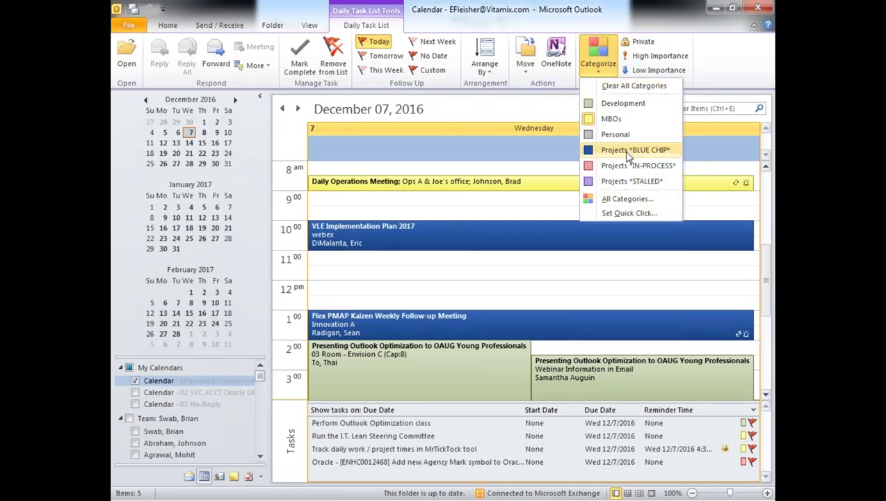
pyautogui.click(628, 199)
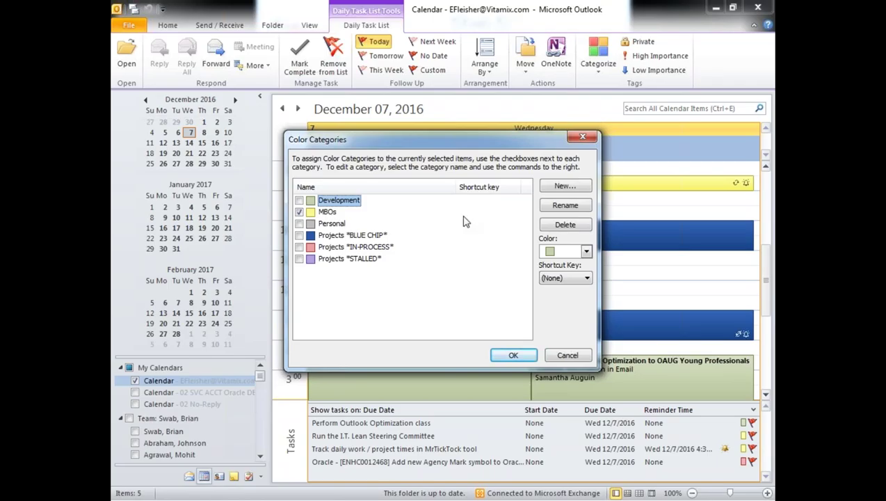
pyautogui.click(557, 359)
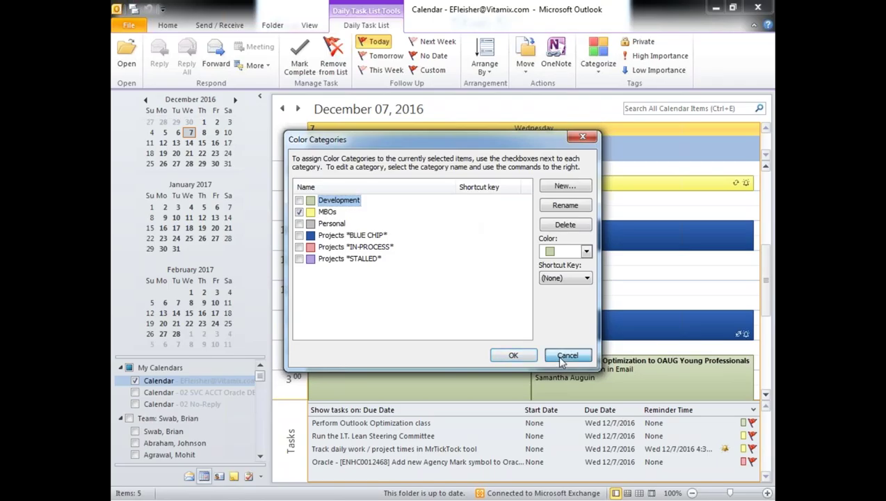
pyautogui.click(597, 72)
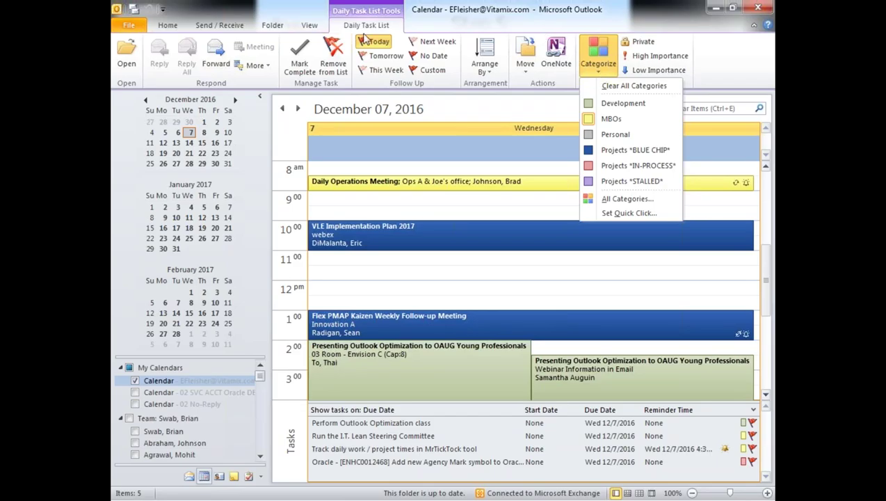
pyautogui.press('Escape')
# Step: Show the calendar as a work week and select Wednesday's "Run the I.T. Lean Steering Committee" task
pyautogui.click(419, 206)
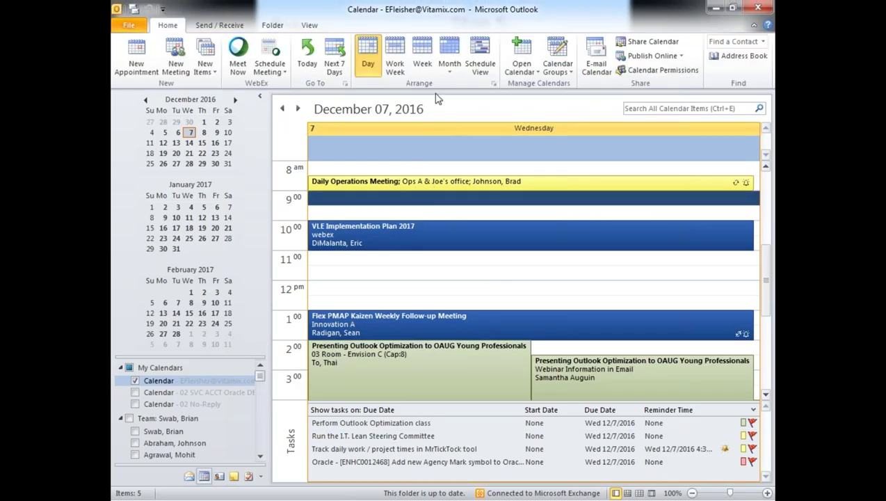
pyautogui.click(394, 60)
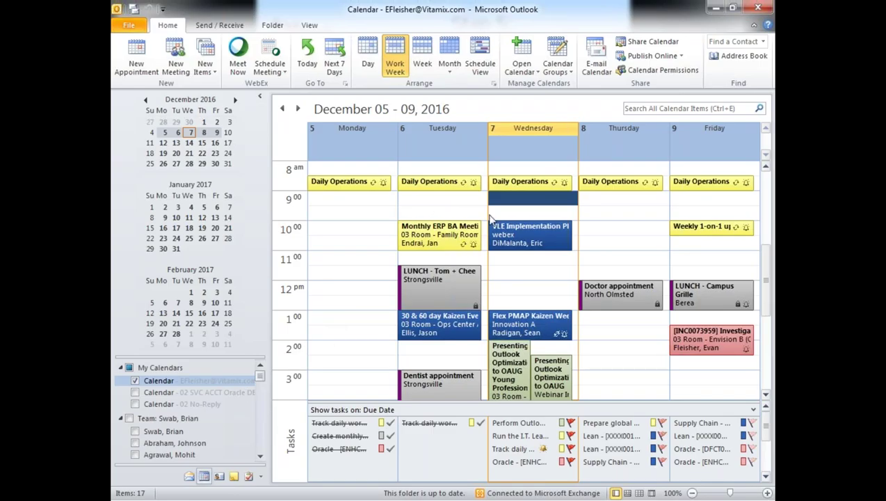
pyautogui.click(516, 435)
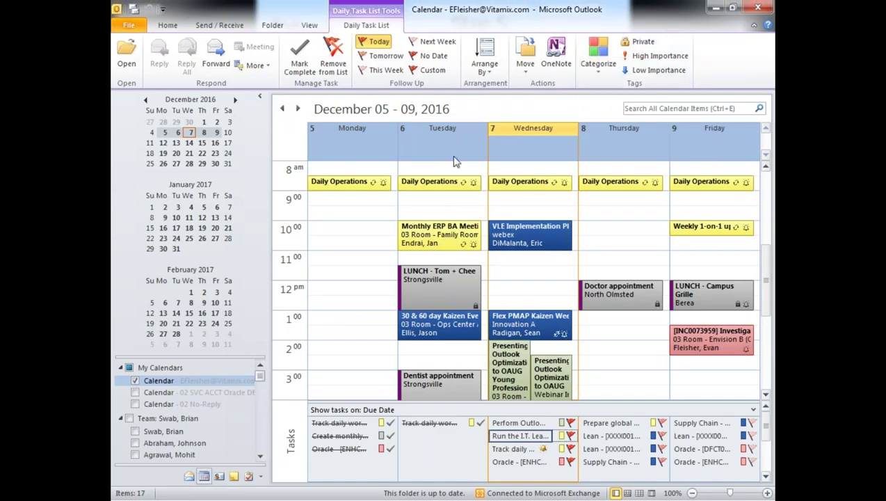
# Step: Look through the categorized notes and the To-Do List, and return to the calendar by way of Mail
pyautogui.click(233, 476)
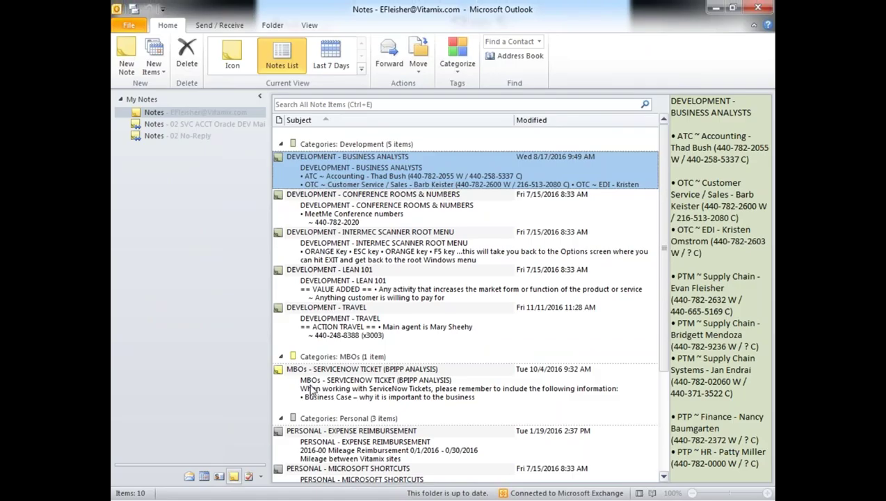
pyautogui.scroll(-3, 334, 396)
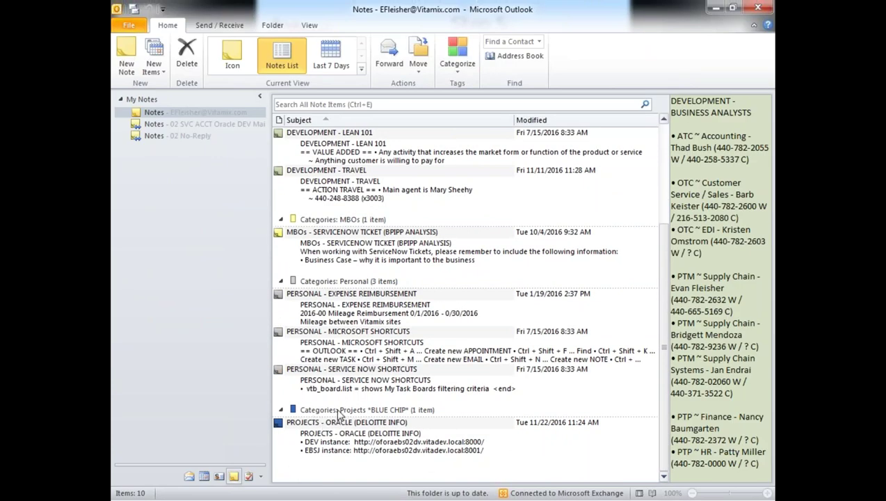
pyautogui.scroll(3, 341, 417)
pyautogui.click(249, 476)
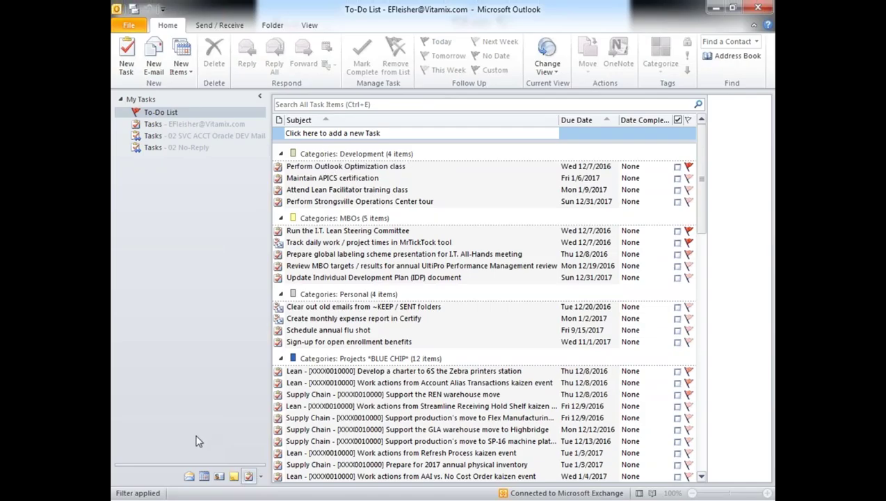
pyautogui.click(190, 476)
pyautogui.click(204, 476)
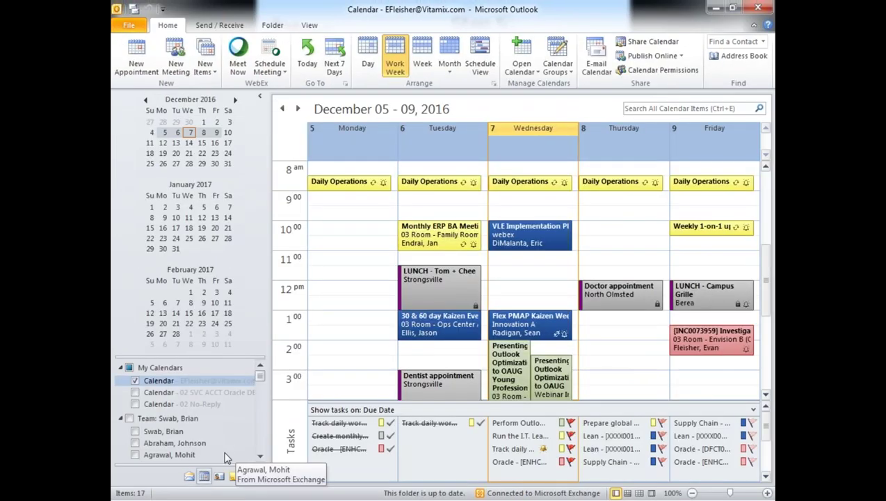
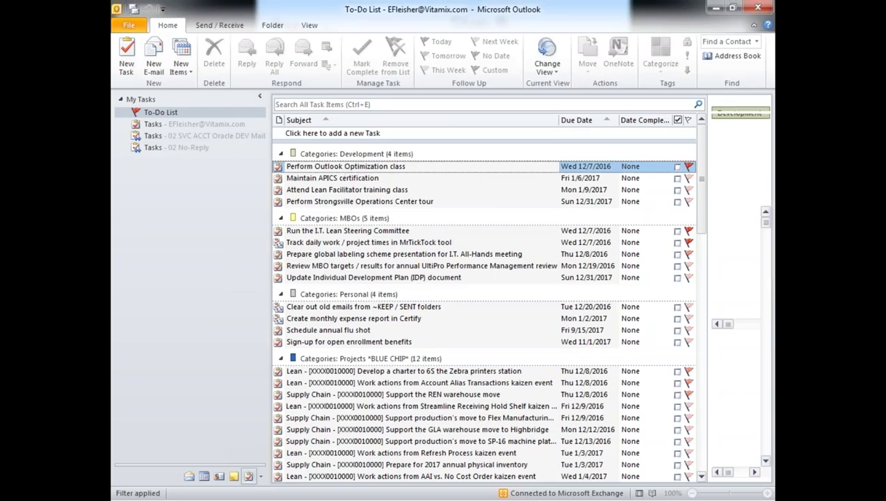
# Step: Open the "Perform Outlook Optimization class" task from the To-Do List to view its details, and close it again
pyautogui.doubleClick(346, 166)
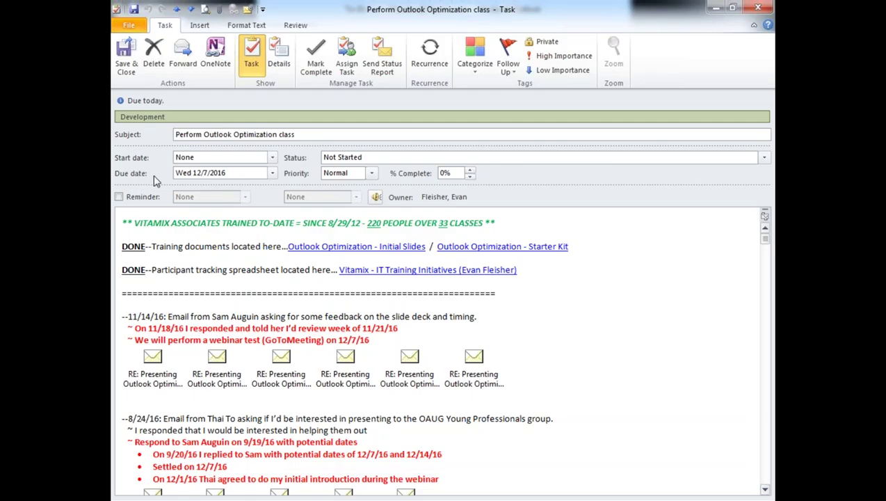
pyautogui.click(757, 8)
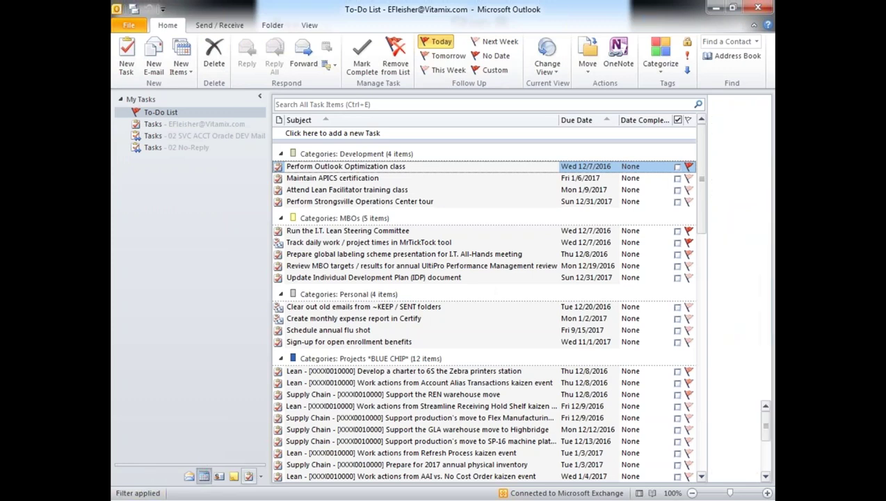
# Step: Return to the calendar and show today, December 7, 2016, as a single day
pyautogui.click(204, 477)
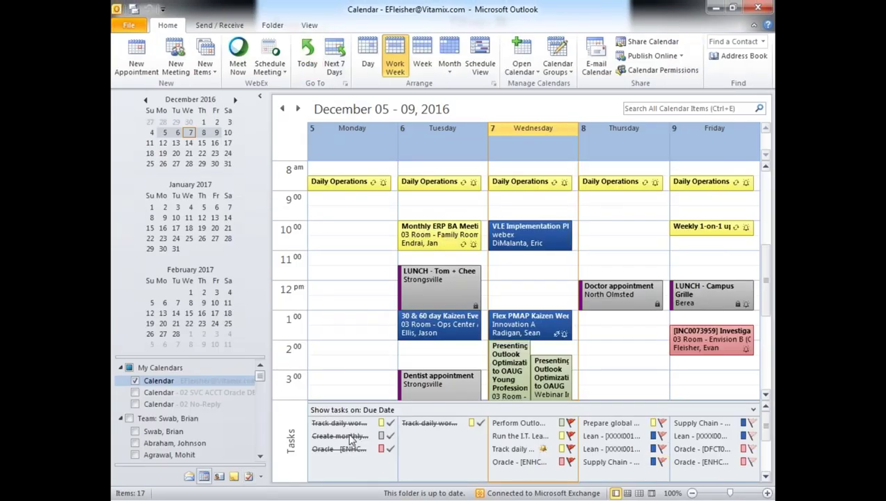
pyautogui.click(299, 63)
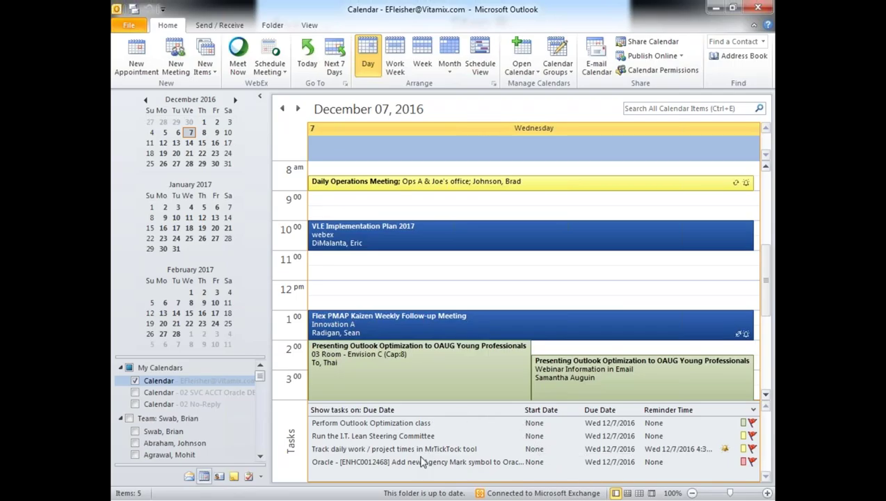
# Step: Set the due date of the "Perform Outlook Optimization class" task to Thu 12/8/2016, then save and close it
pyautogui.doubleClick(391, 428)
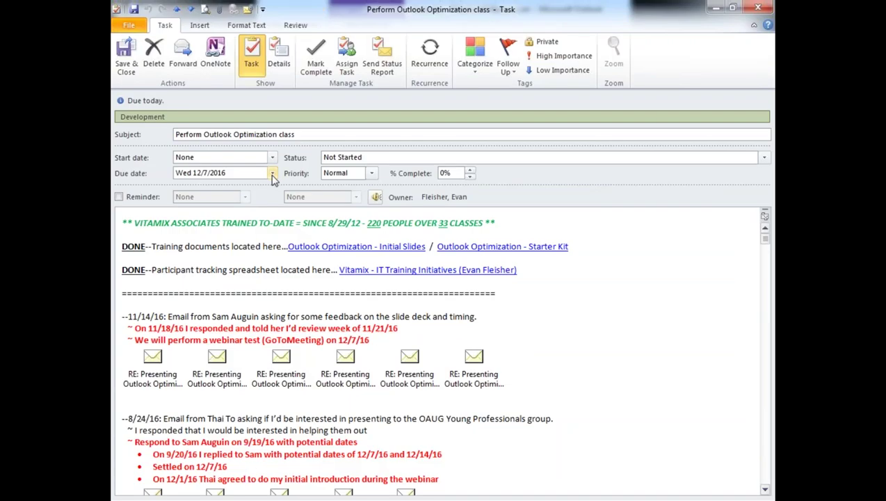
pyautogui.click(273, 174)
pyautogui.click(233, 224)
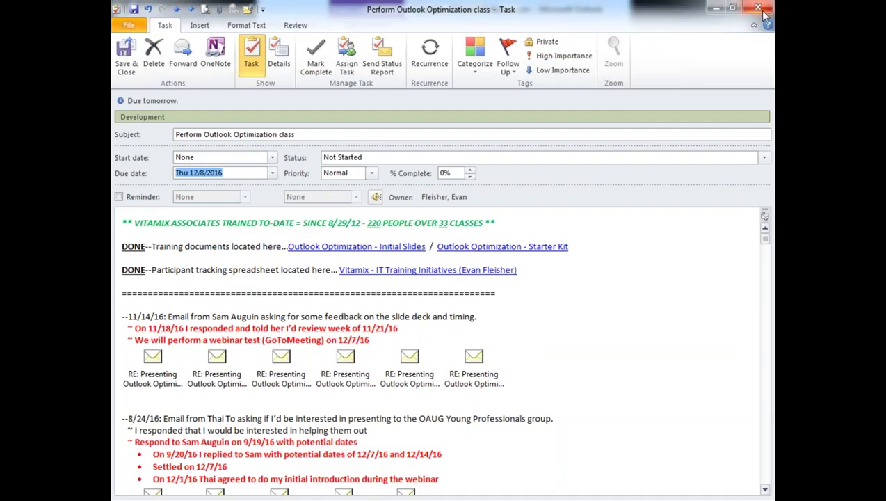
pyautogui.click(125, 64)
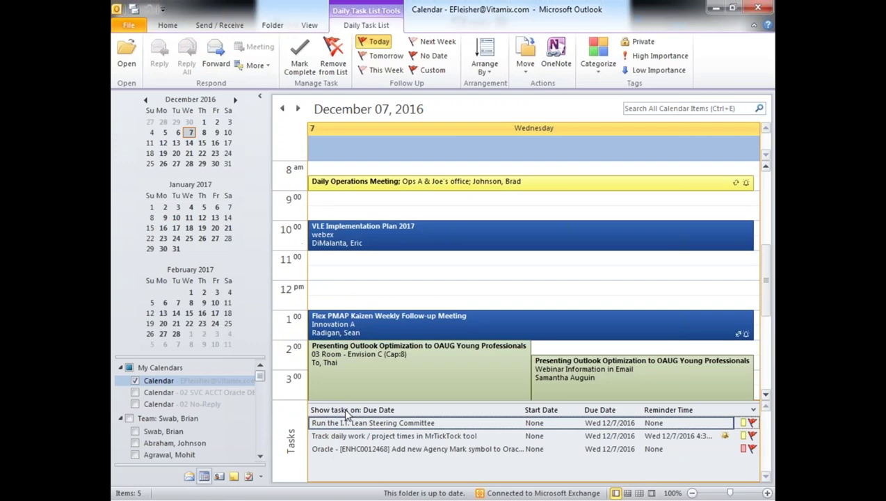
# Step: Compare the daily task lists of December 8 and December 7, ending on December 8
pyautogui.click(203, 132)
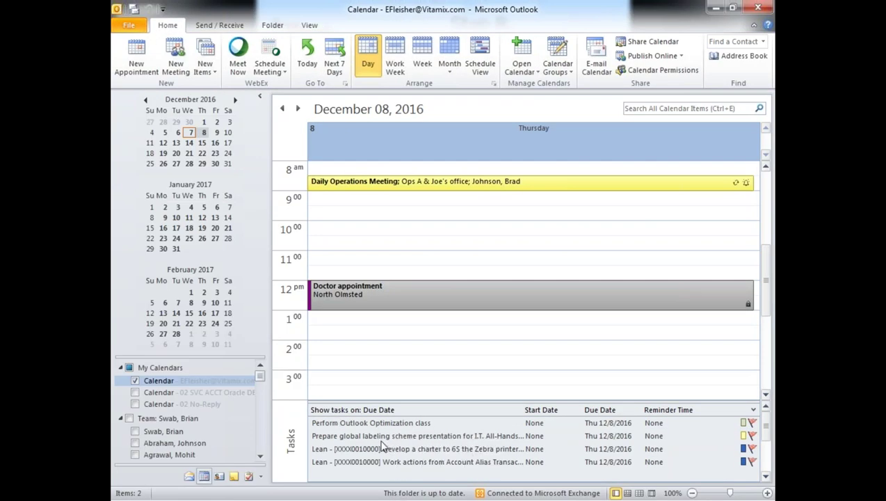
pyautogui.click(191, 133)
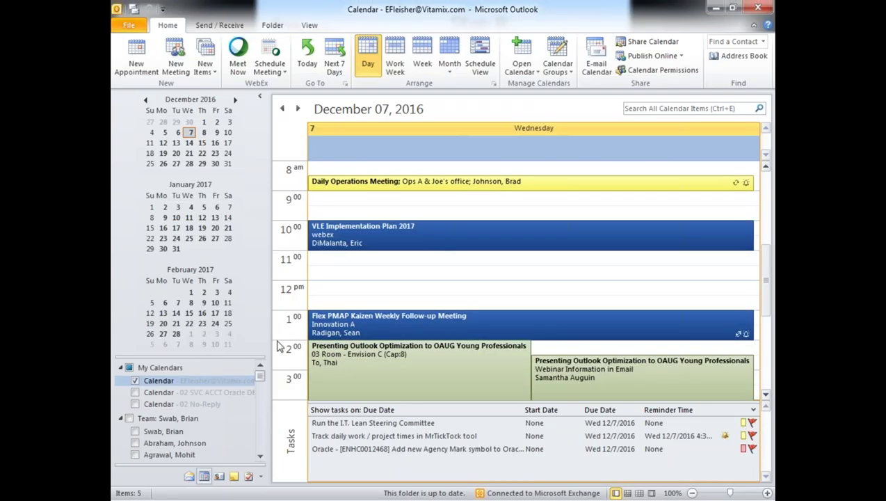
pyautogui.click(204, 133)
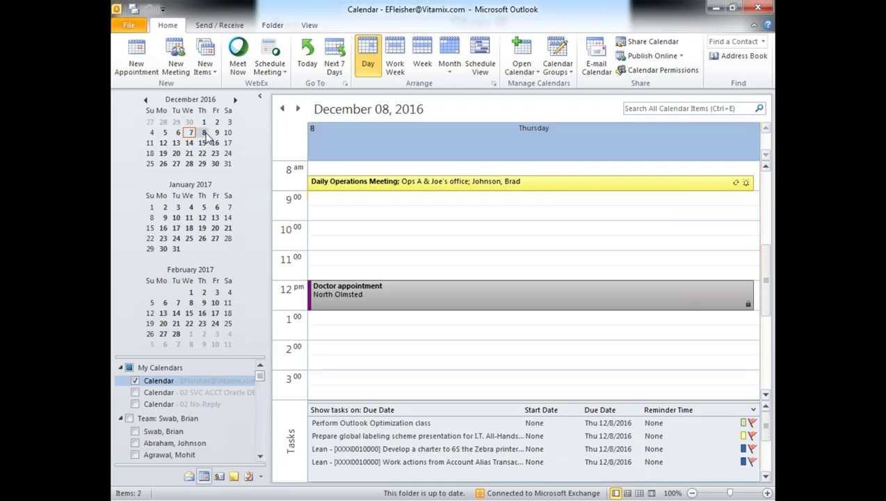
# Step: Set the "Perform Outlook Optimization class" task's due date back to Wed 12/7/2016
pyautogui.doubleClick(390, 424)
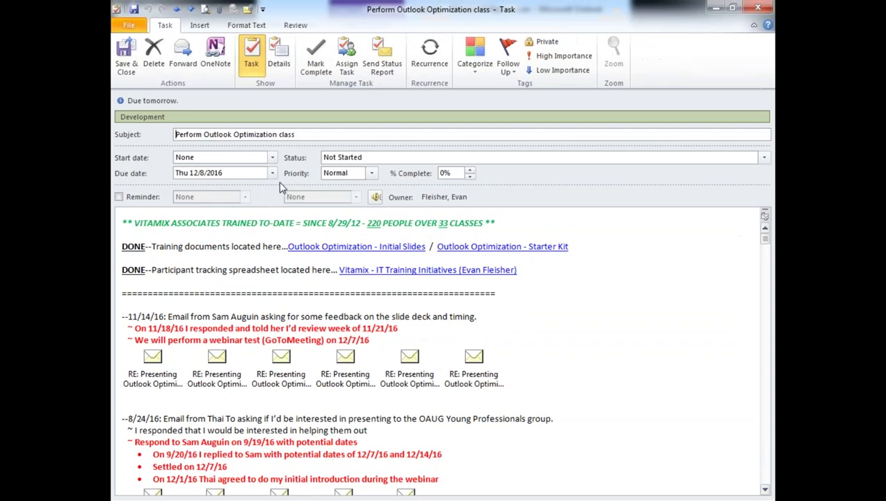
pyautogui.click(272, 172)
pyautogui.click(217, 224)
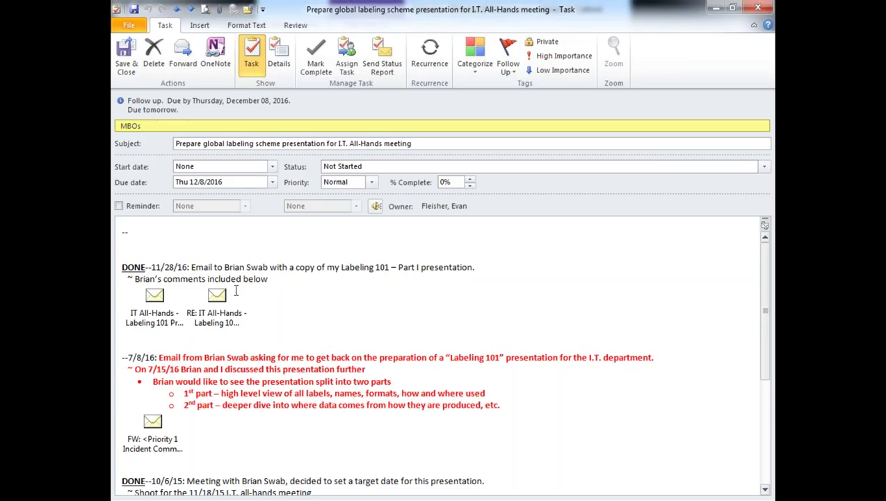
# Step: Attach the IT Service Desk "Enhancement" email from the Inbox on the blank line below the first dashes in the labeling presentation task's notes
pyautogui.click(179, 237)
pyautogui.press('Down')
pyautogui.press('Up')
pyautogui.click(176, 243)
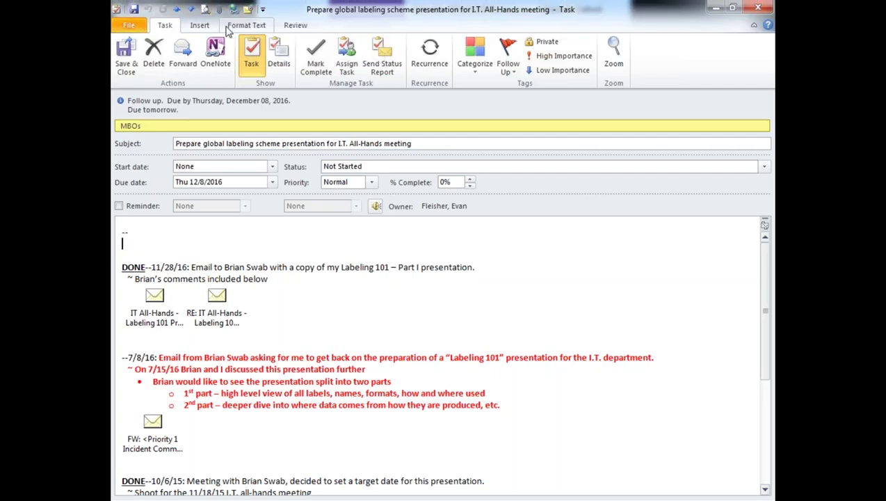
pyautogui.click(199, 25)
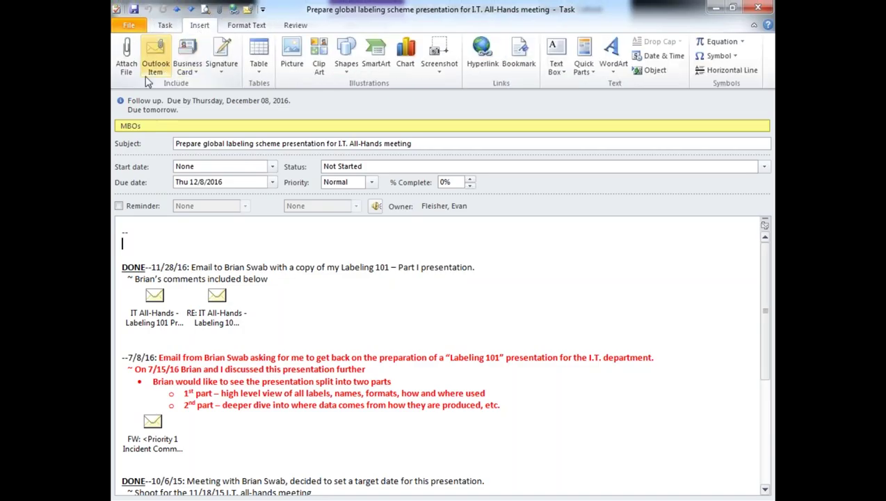
pyautogui.click(153, 57)
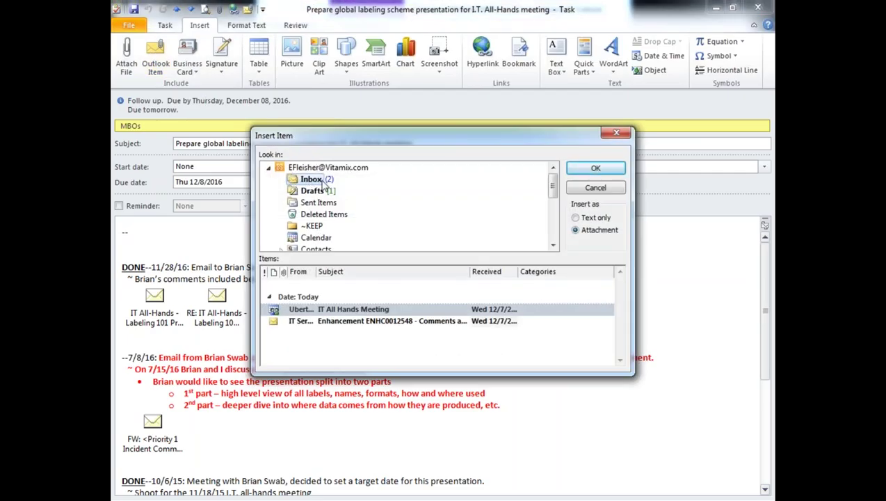
pyautogui.click(371, 324)
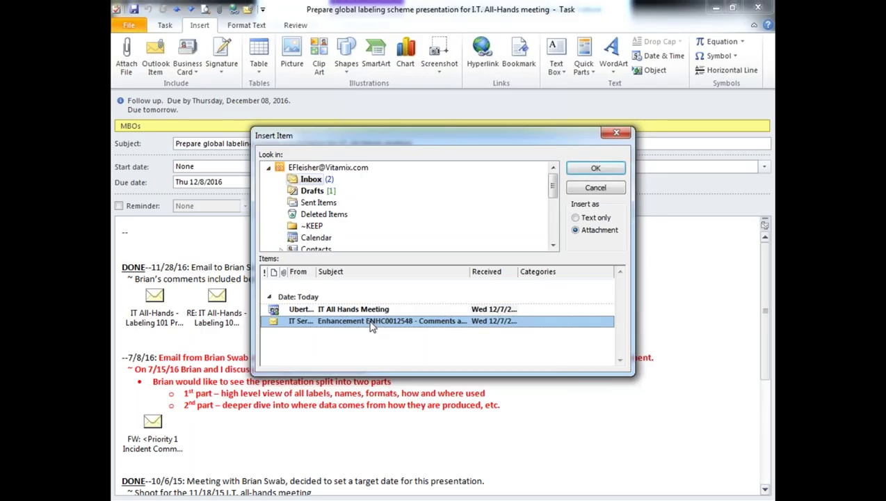
pyautogui.click(610, 169)
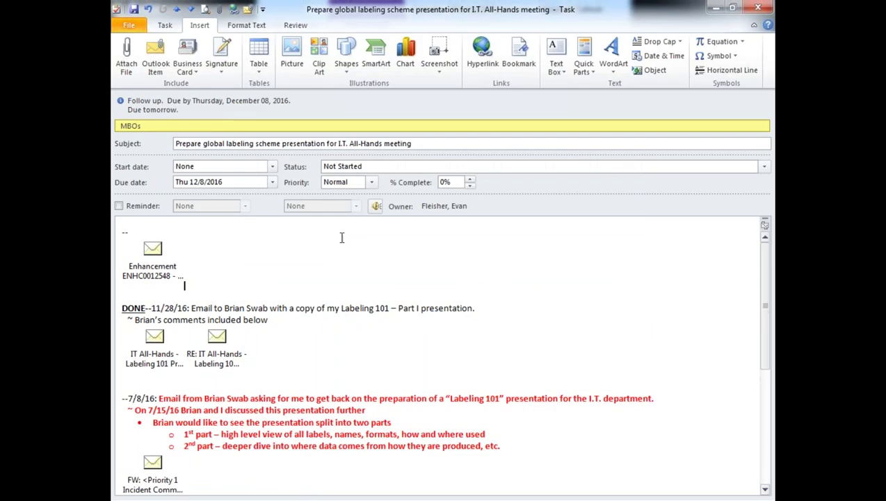
# Step: Open the email attached to the task to check its contents, then save and close the task
pyautogui.doubleClick(165, 260)
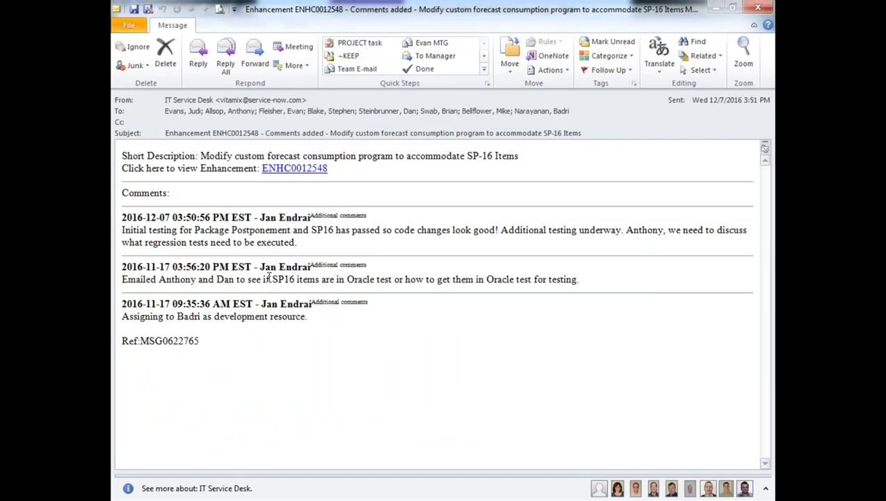
pyautogui.press('Escape')
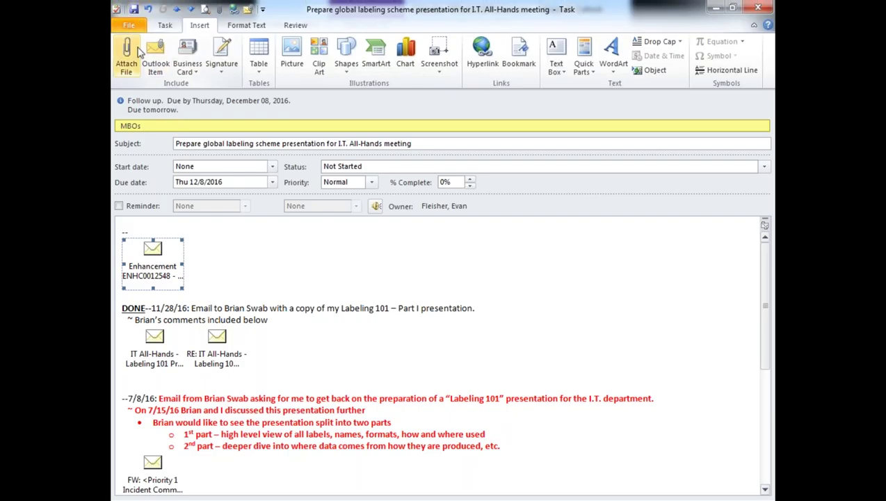
pyautogui.click(134, 9)
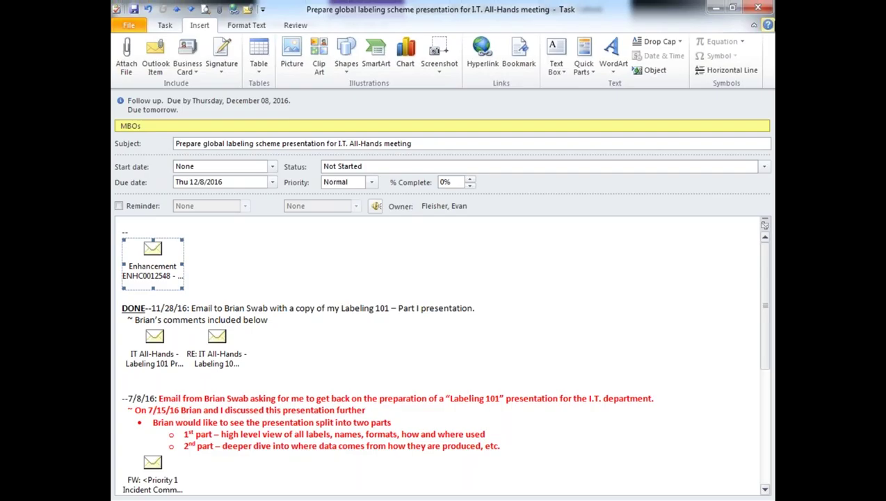
pyautogui.click(758, 8)
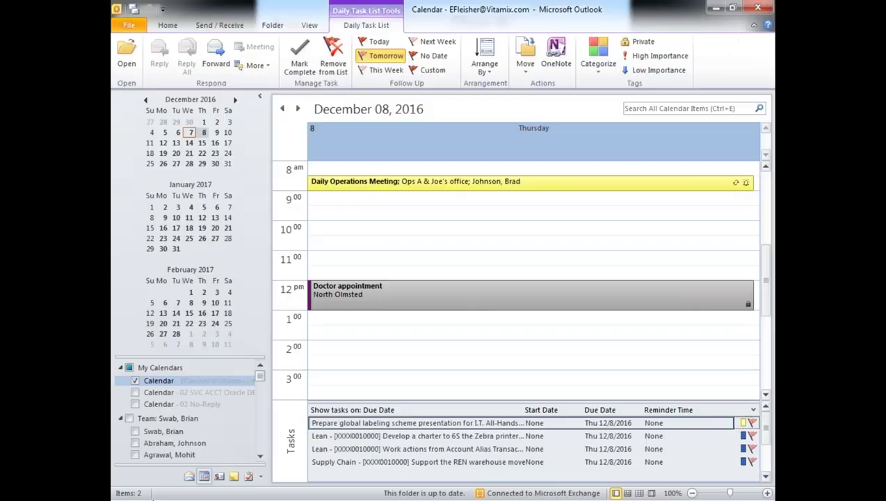
# Step: Open the IT Service Desk "Enhancement" email in the Inbox and delete it
pyautogui.click(188, 476)
pyautogui.click(323, 166)
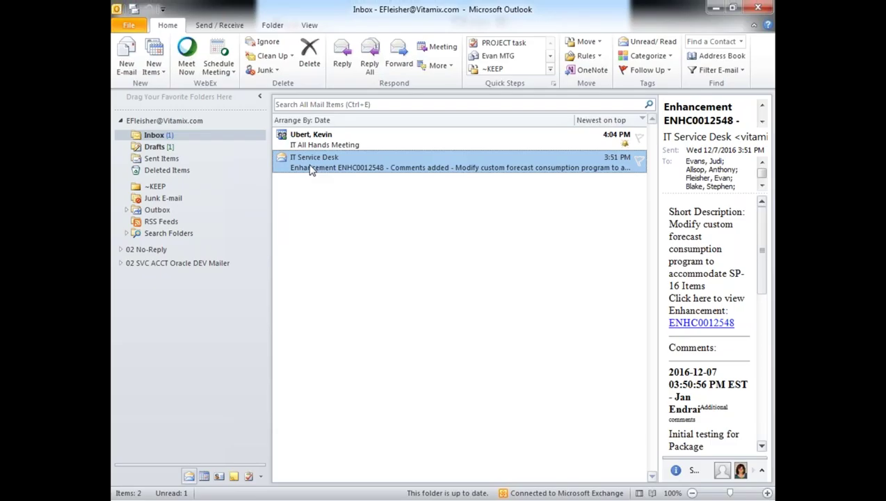
pyautogui.press('Return')
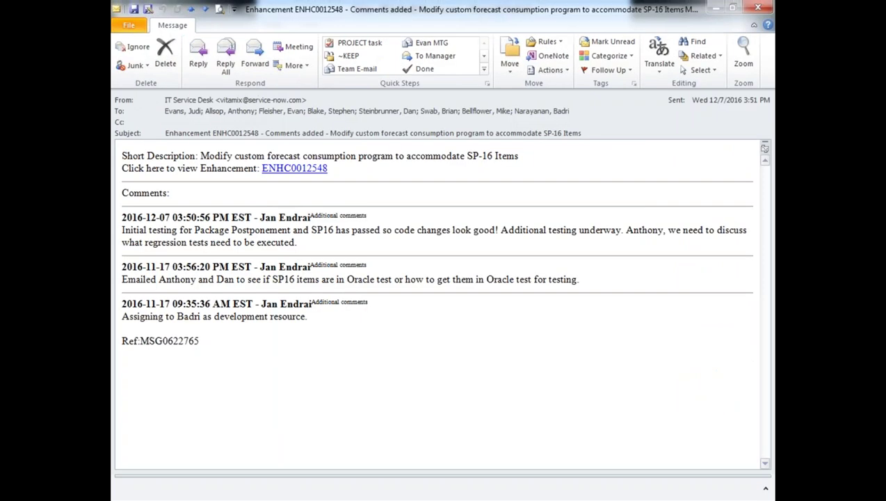
pyautogui.hotkey('ctrl', 'd')
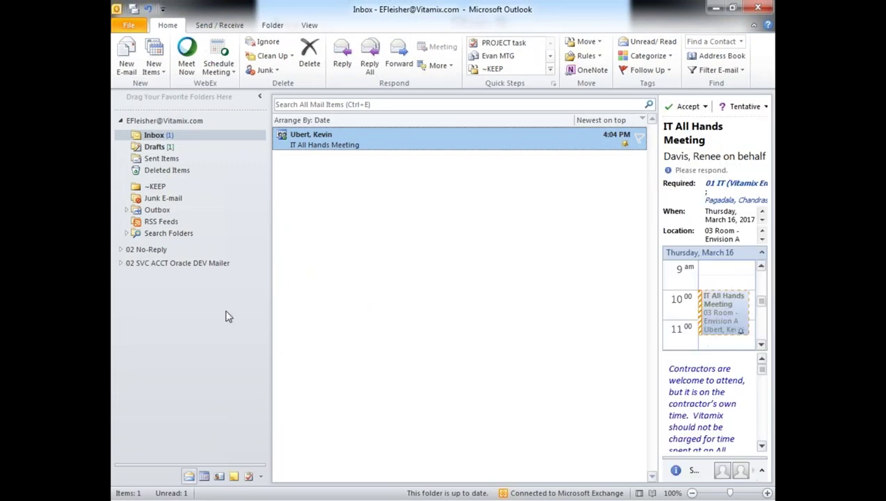
# Step: Back in the calendar, look through the December 7 tasks, including the Outlook class, Lean Steering Committee and MrTickTock ones, closing each
pyautogui.click(203, 476)
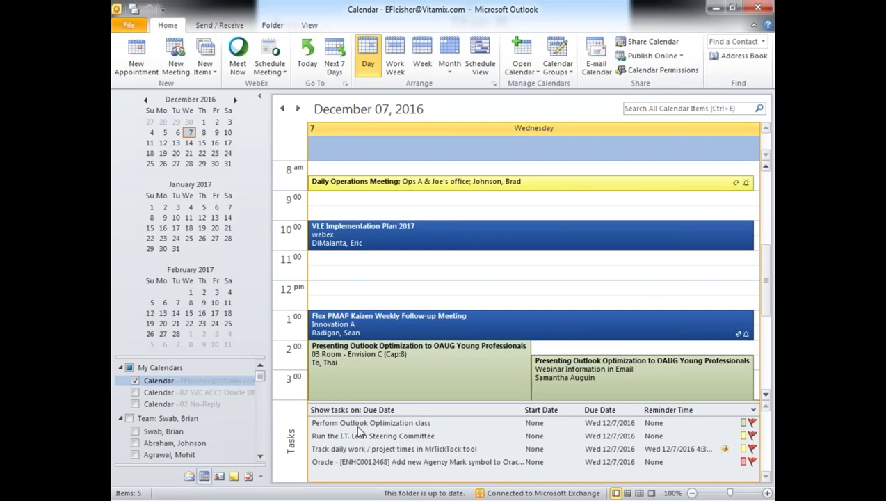
pyautogui.doubleClick(358, 424)
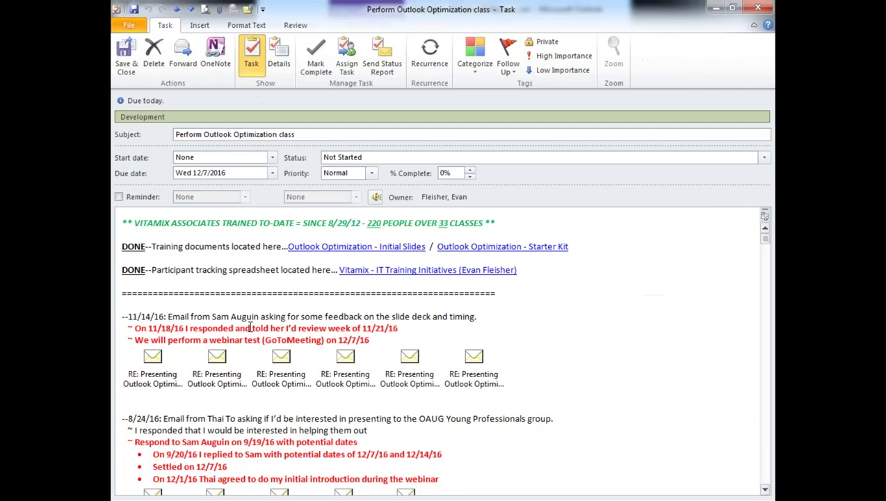
pyautogui.press('Escape')
pyautogui.doubleClick(351, 438)
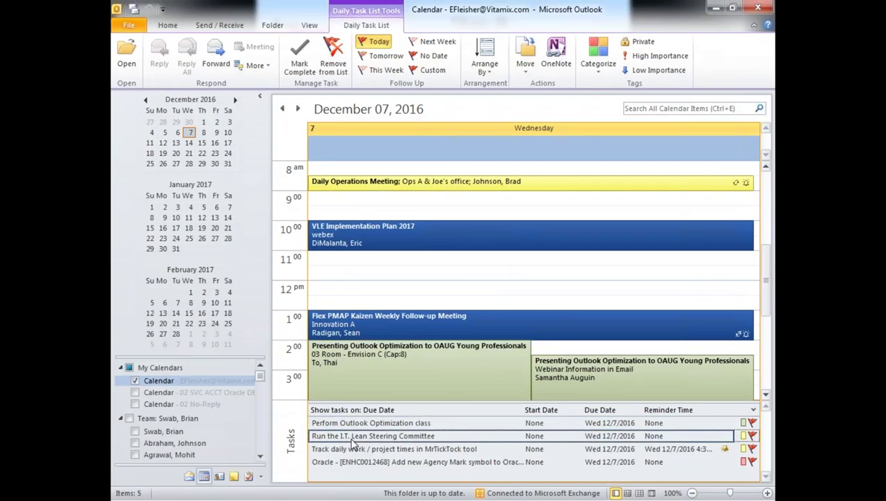
pyautogui.press('Escape')
pyautogui.press('Down')
pyautogui.press('Return')
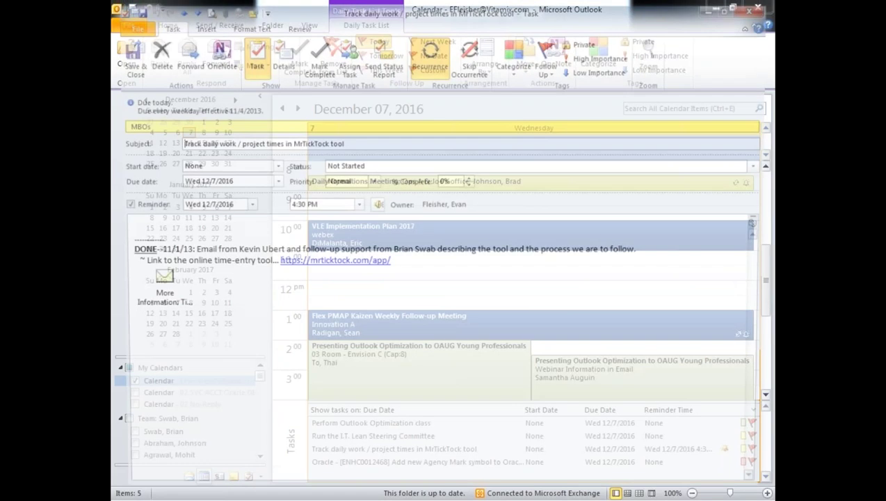
pyautogui.press('Escape')
pyautogui.doubleClick(355, 438)
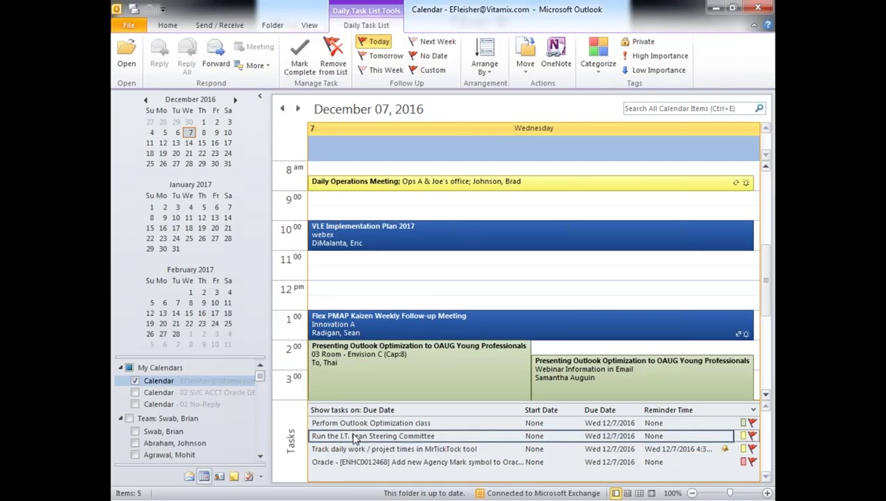
pyautogui.press('Escape')
# Step: On December 8, open the "Prepare global labeling scheme presentation" task and review its attached "Enhancement" email and dated notes
pyautogui.click(203, 133)
pyautogui.doubleClick(312, 422)
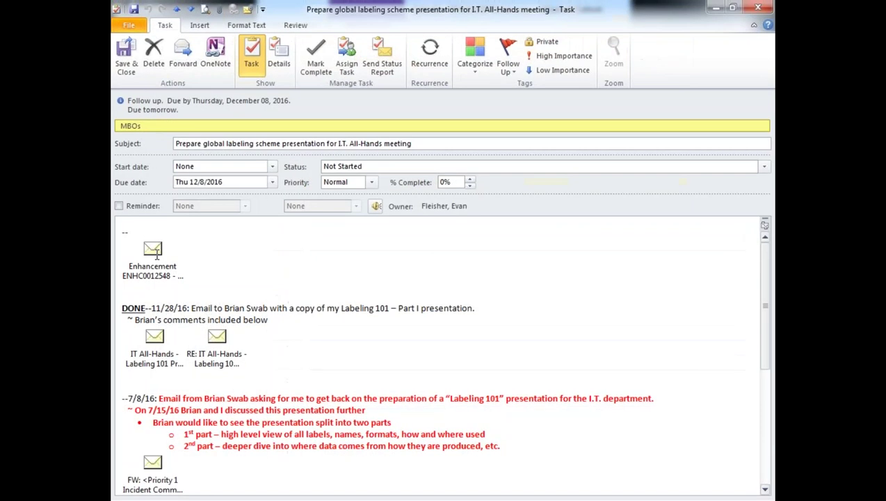
pyautogui.doubleClick(154, 251)
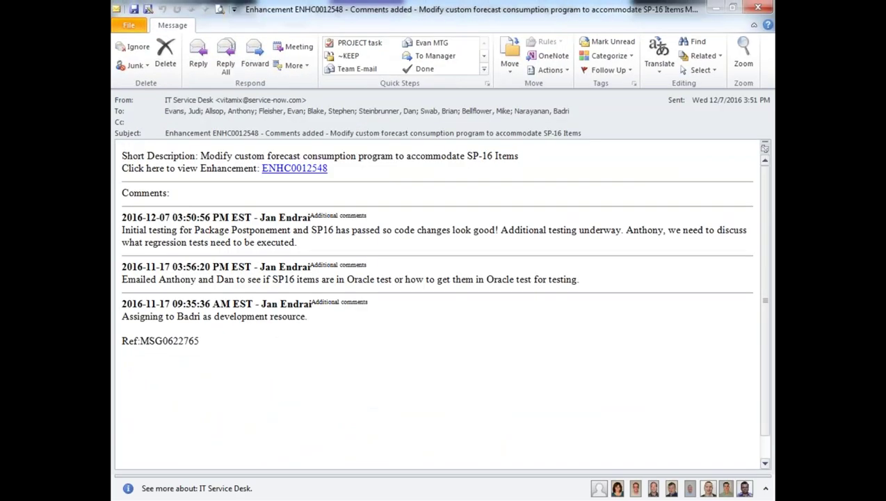
pyautogui.press('Escape')
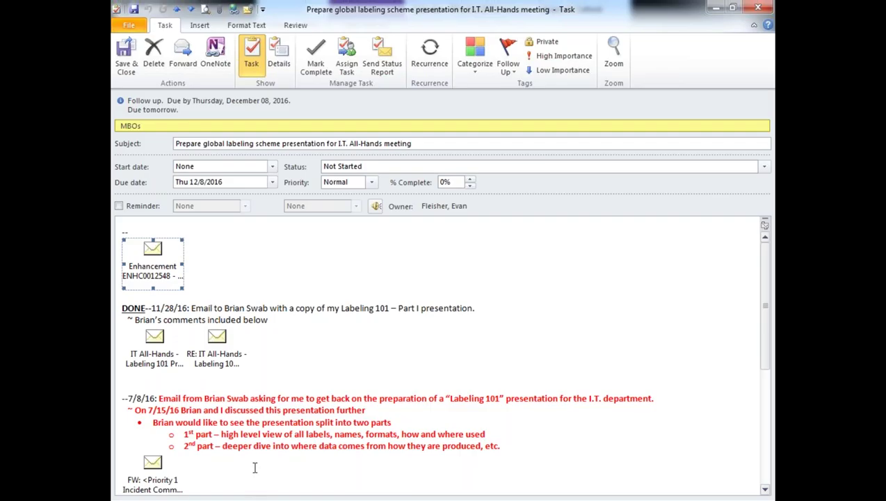
pyautogui.scroll(-6, 253, 450)
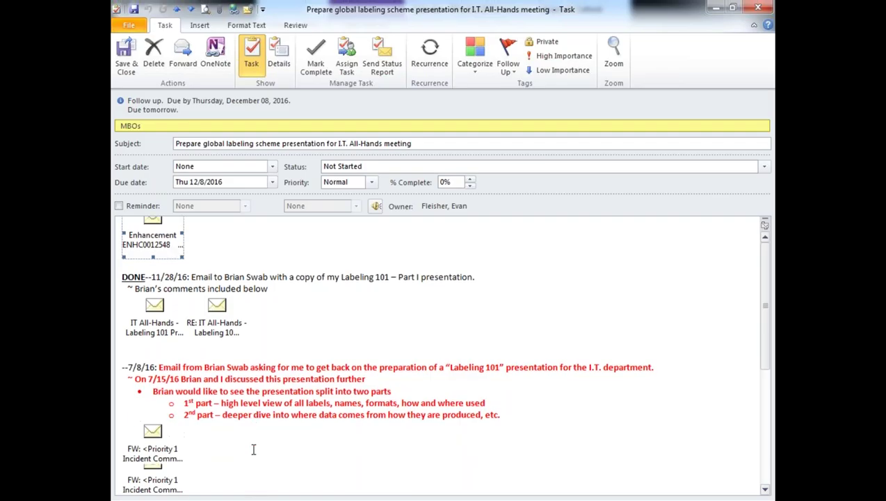
pyautogui.scroll(6, 254, 437)
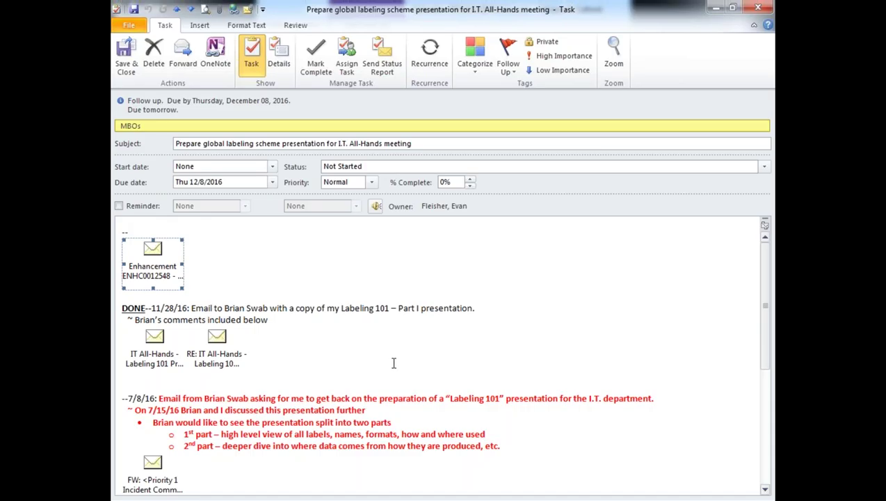
# Step: Delete the attached "Enhancement" email from the labeling presentation task's notes, then save and close the task
pyautogui.press('Delete')
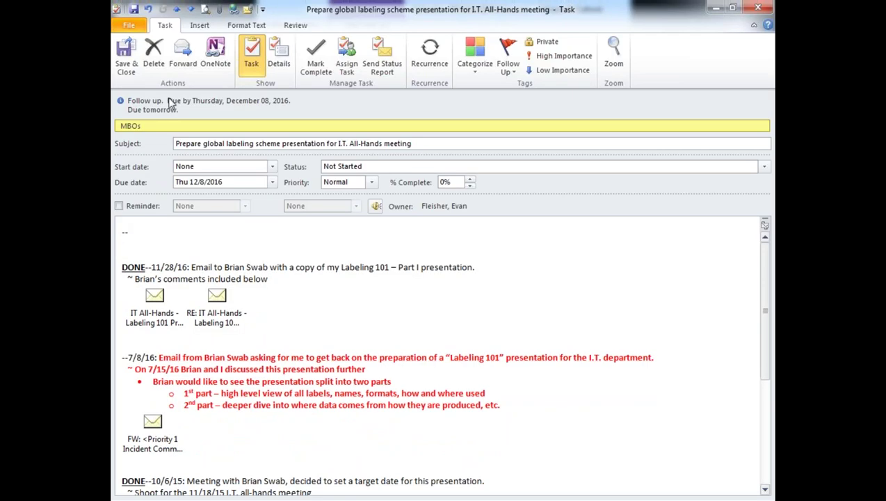
pyautogui.click(125, 63)
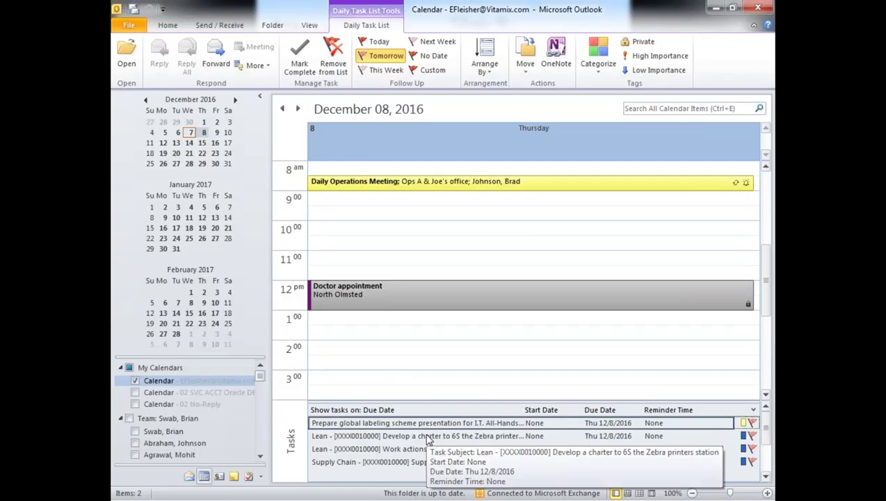
# Step: Go back to Tuesday, December 6, 2016 in the calendar to view that day's tasks
pyautogui.click(281, 108)
pyautogui.click(281, 109)
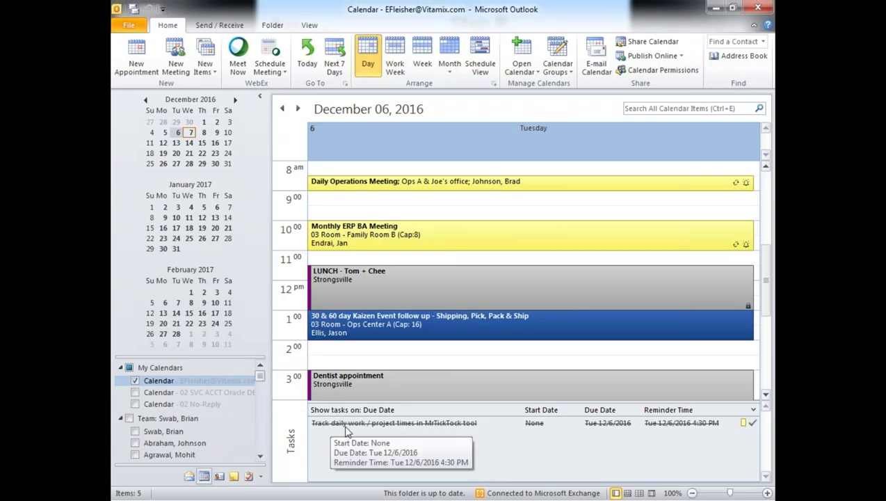
# Step: Open the completed MrTickTock time-tracking task, review its attached "More Information: Time Tracking" email and linked time-entry site, closing each
pyautogui.doubleClick(418, 424)
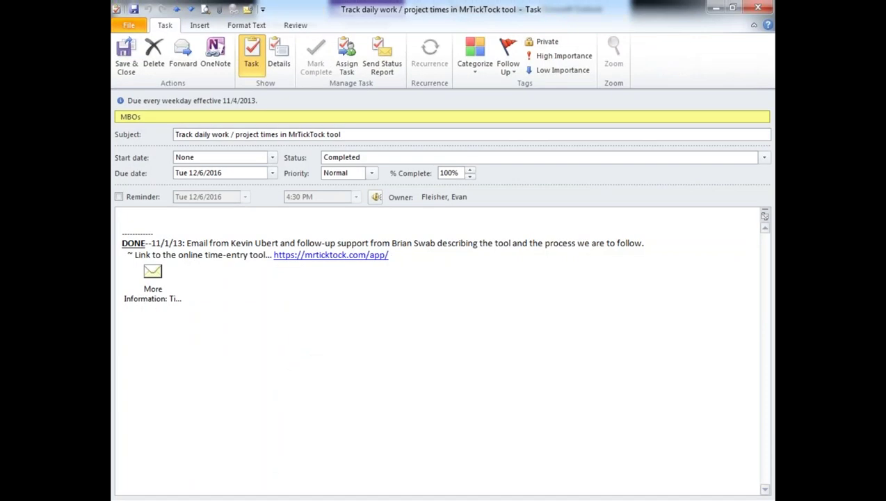
pyautogui.doubleClick(143, 298)
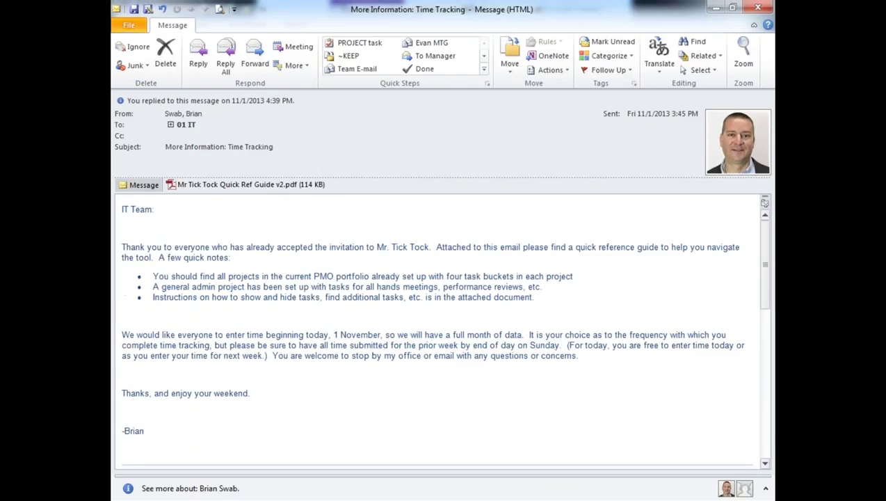
pyautogui.press('Escape')
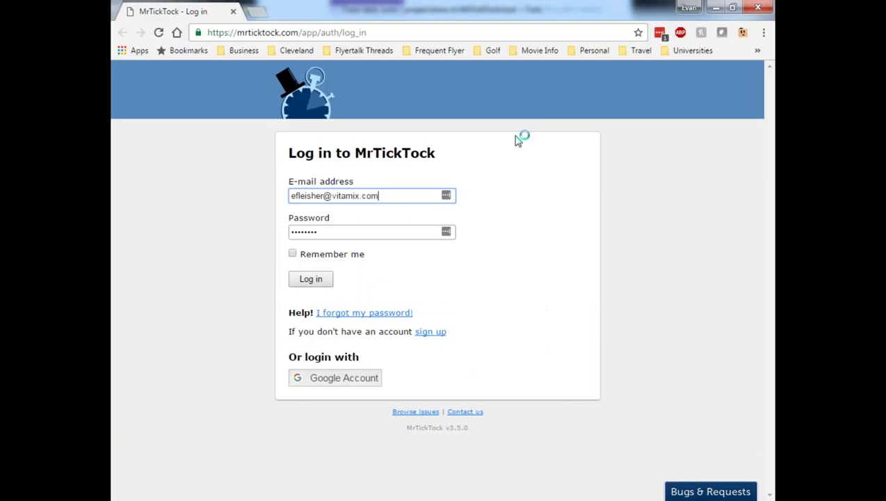
pyautogui.click(758, 8)
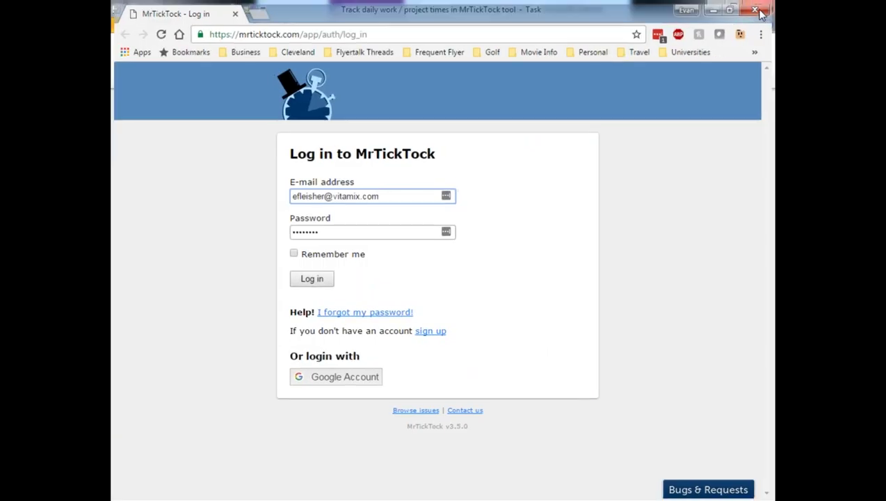
pyautogui.press('Escape')
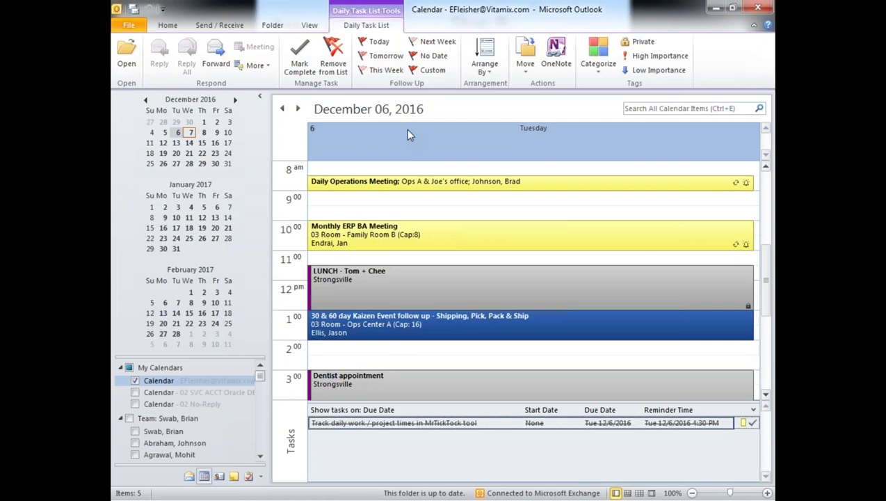
# Step: Show the calendar as a work week, look at the neighbouring weeks including December 12–16, and return to December 5–09
pyautogui.click(374, 210)
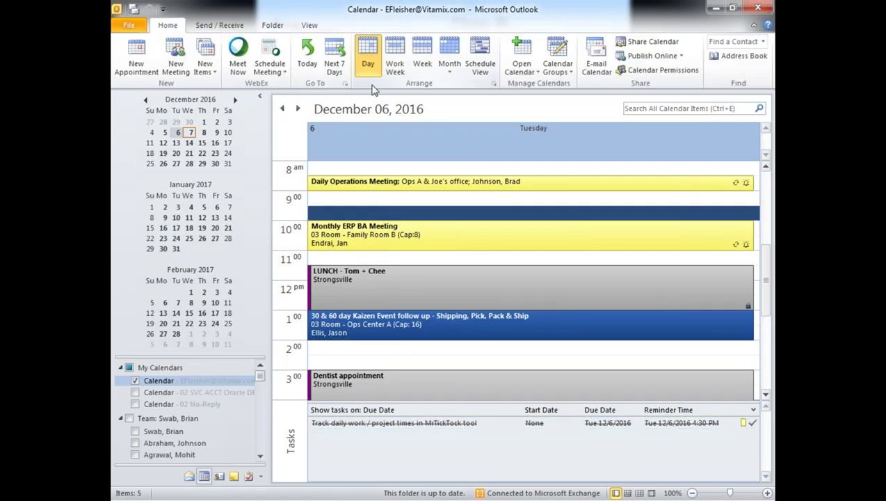
pyautogui.click(395, 60)
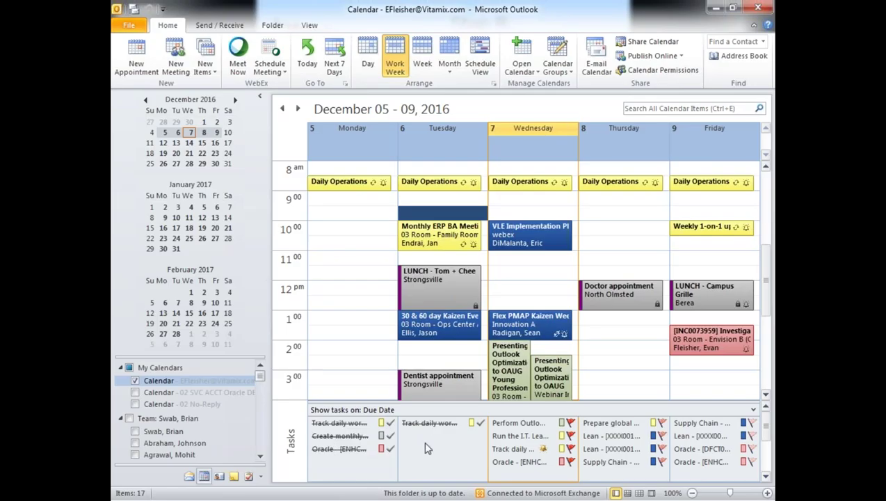
pyautogui.click(282, 108)
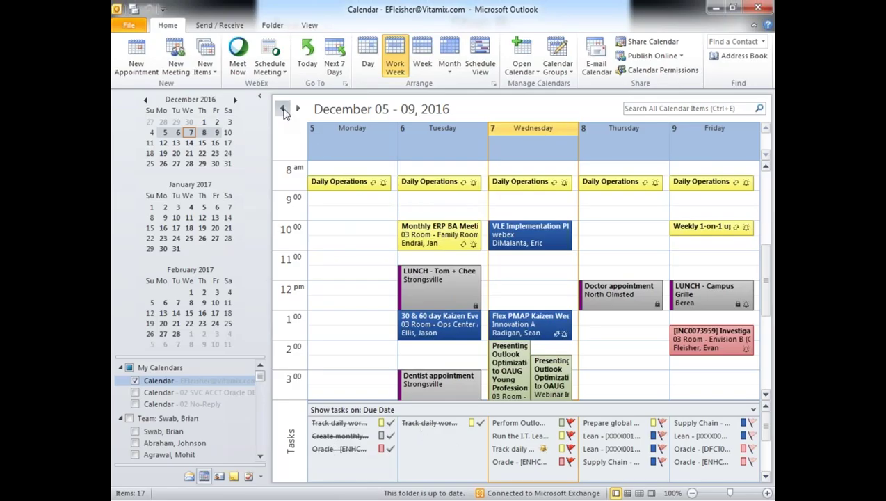
pyautogui.click(298, 109)
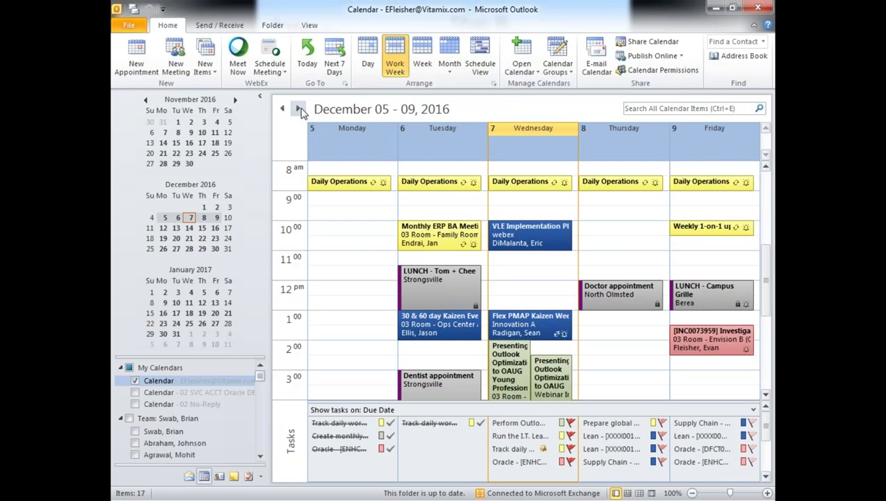
pyautogui.click(299, 110)
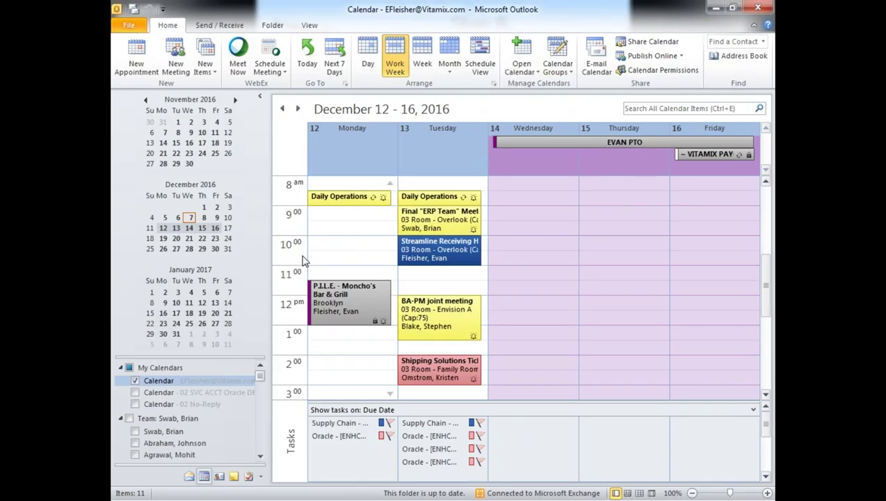
pyautogui.click(283, 108)
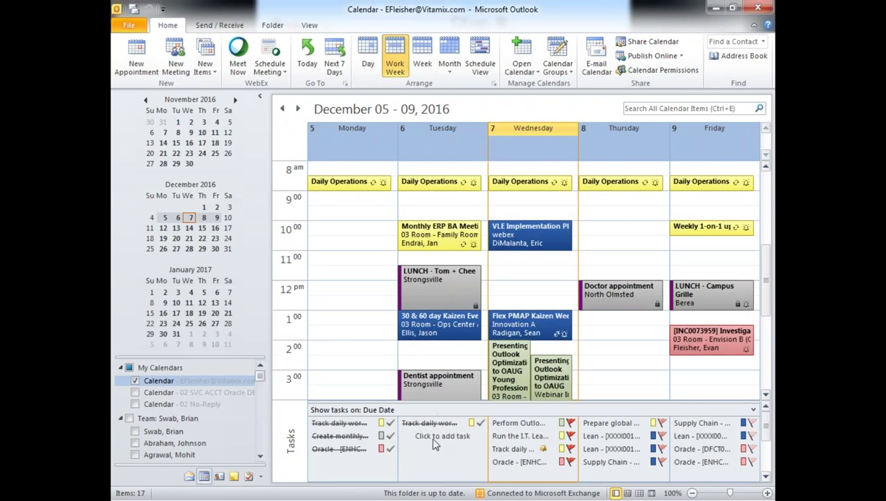
# Step: Mark Monday's completed Oracle task as incomplete and show Wednesday, December 7, 2016 in the day view
pyautogui.click(392, 450)
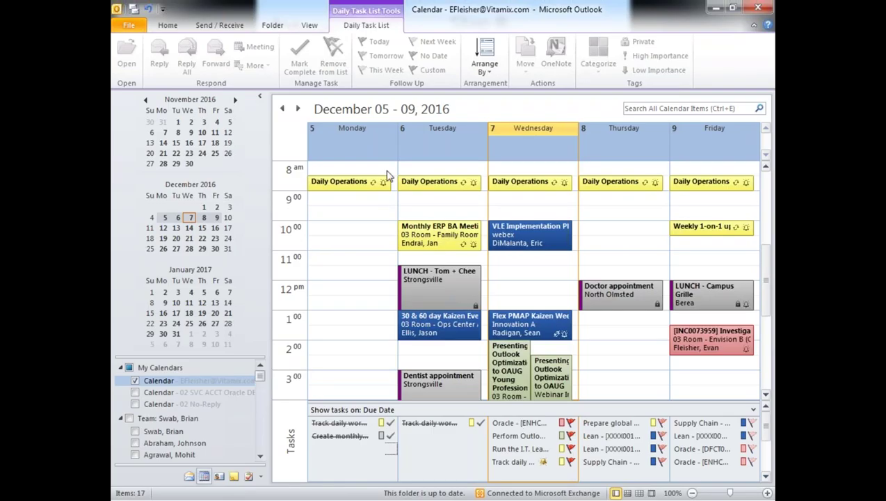
pyautogui.click(515, 259)
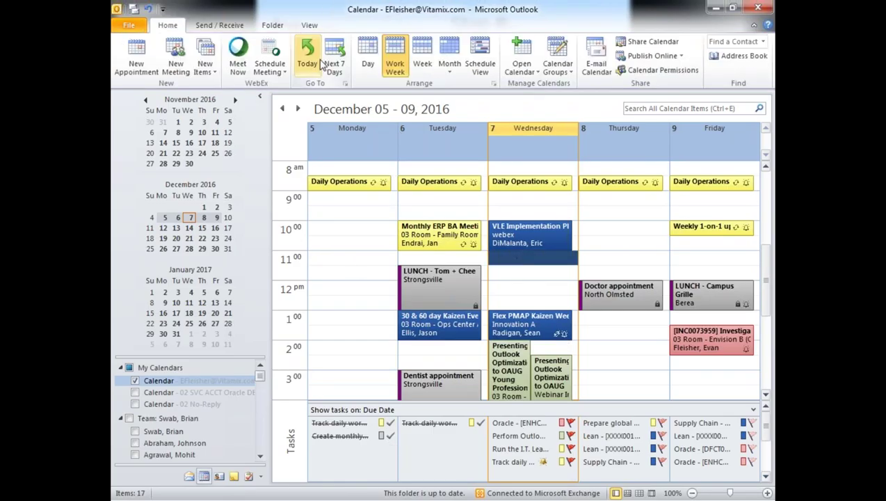
pyautogui.click(368, 55)
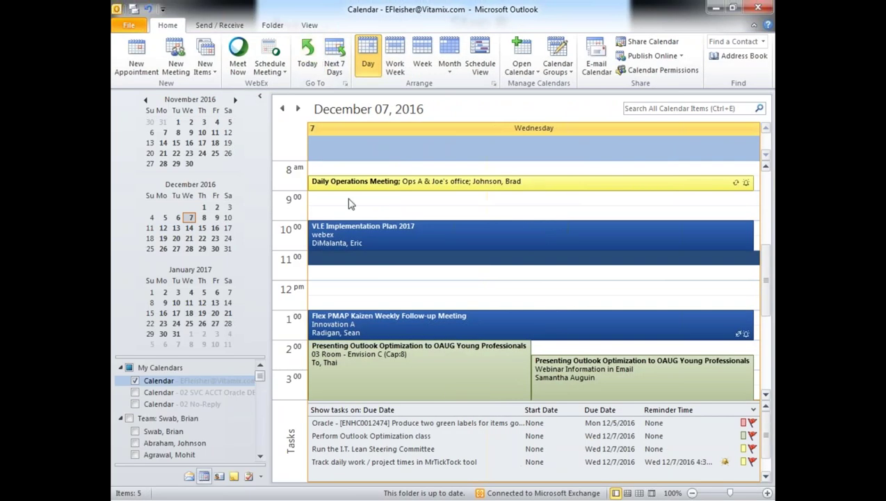
# Step: Review the notes in the overdue Oracle "Produce two green labels for items going to Presort" task, close it and mark it complete
pyautogui.doubleClick(411, 423)
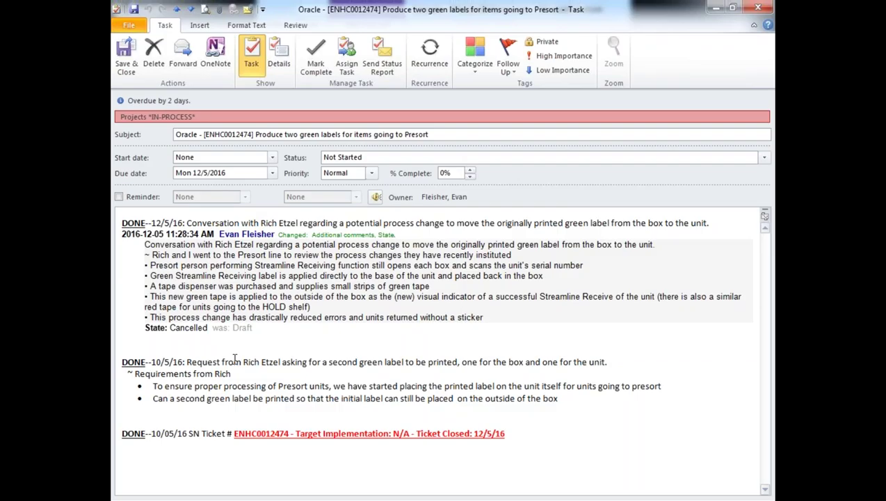
pyautogui.press('Escape')
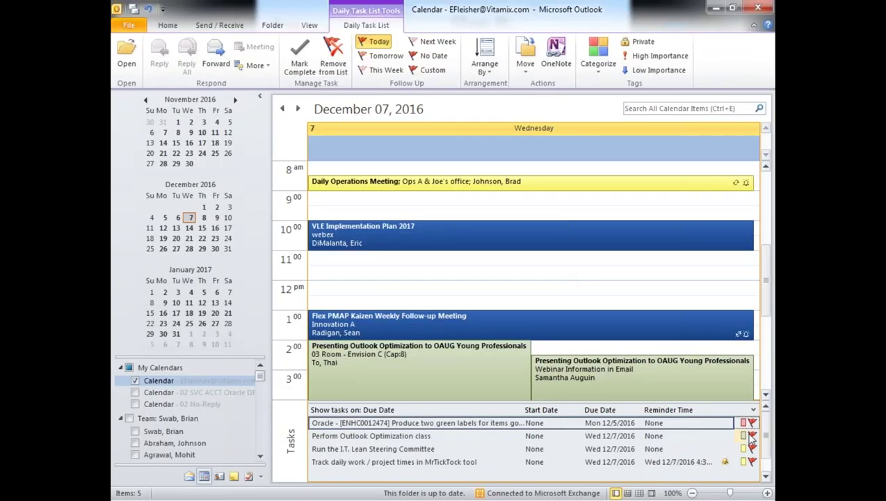
pyautogui.click(752, 423)
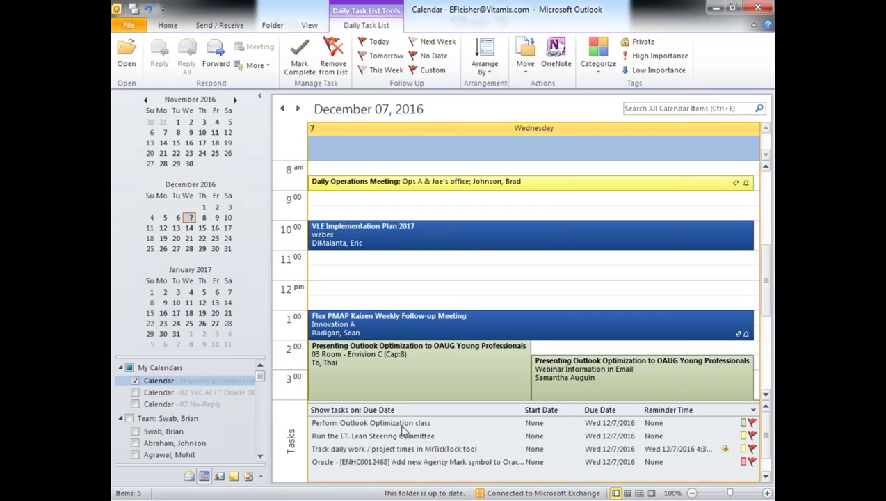
# Step: In the Oracle "Add new Agency Mark symbol" task, insert "DUE 12/12/16" above the 12/7/16 note, and close the task without saving
pyautogui.click(393, 463)
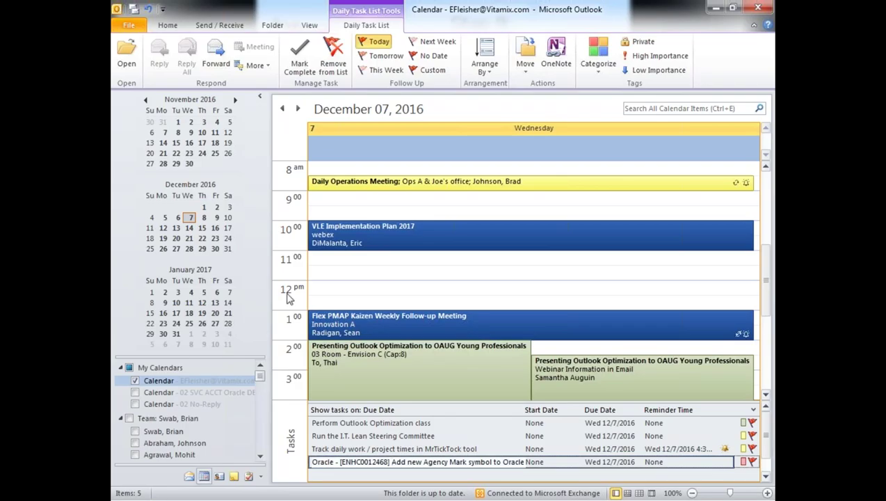
pyautogui.click(427, 425)
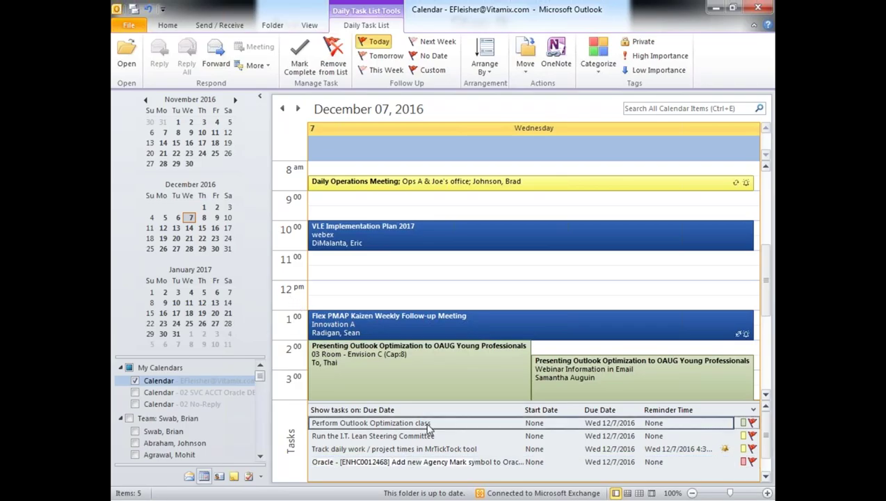
pyautogui.click(426, 466)
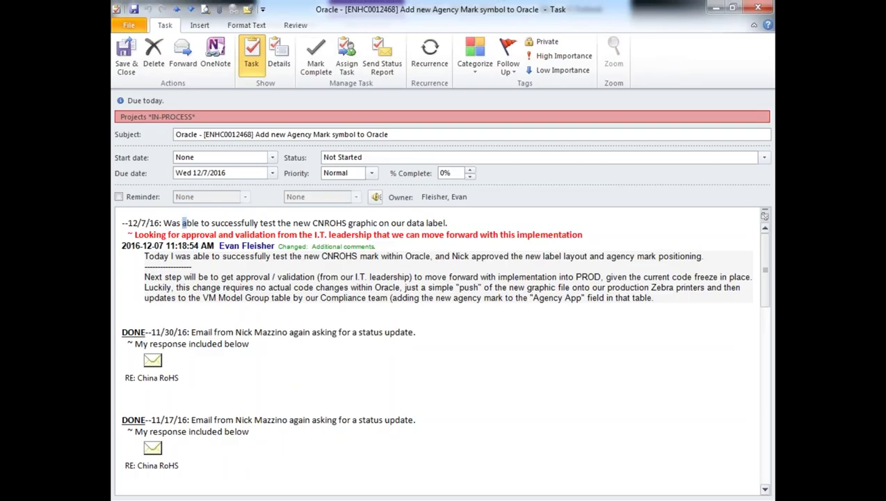
pyautogui.press('Return')
pyautogui.press('Return')
pyautogui.press('Return')
pyautogui.press('Return')
pyautogui.press('Up')
pyautogui.press('Up')
pyautogui.press('Up')
pyautogui.press('Up')
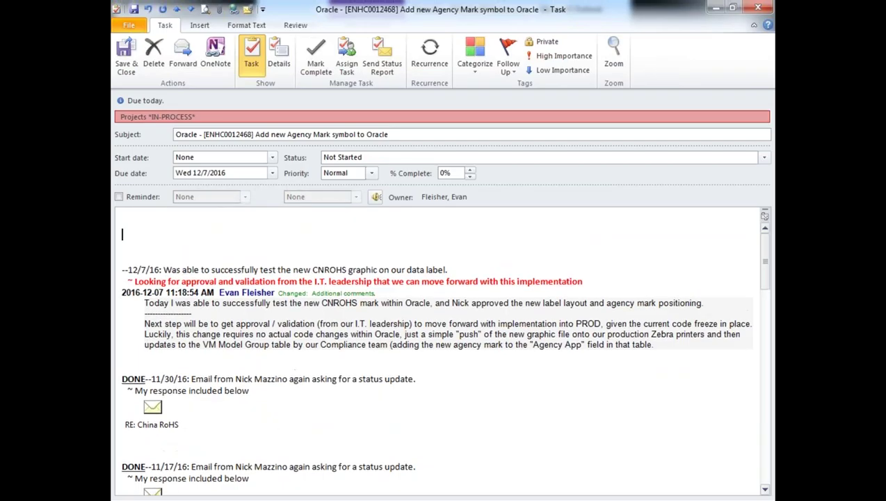
pyautogui.write('DUE 12/12/16')
pyautogui.press('Escape')
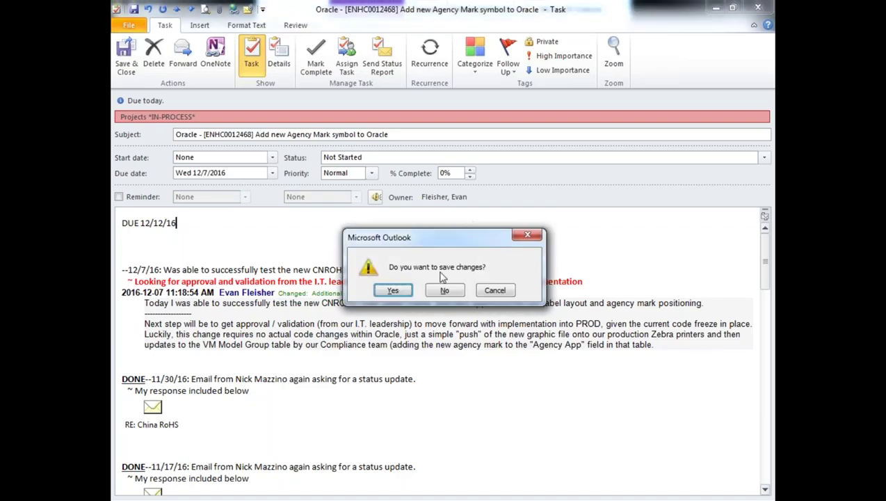
pyautogui.click(444, 290)
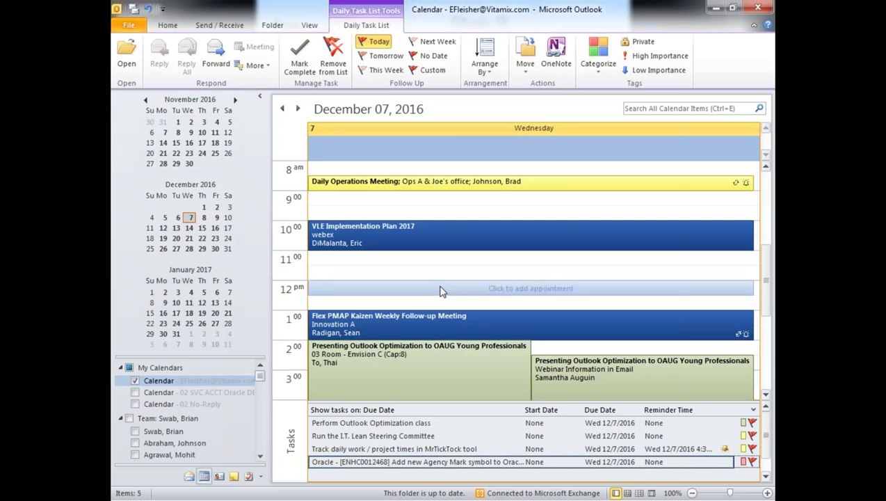